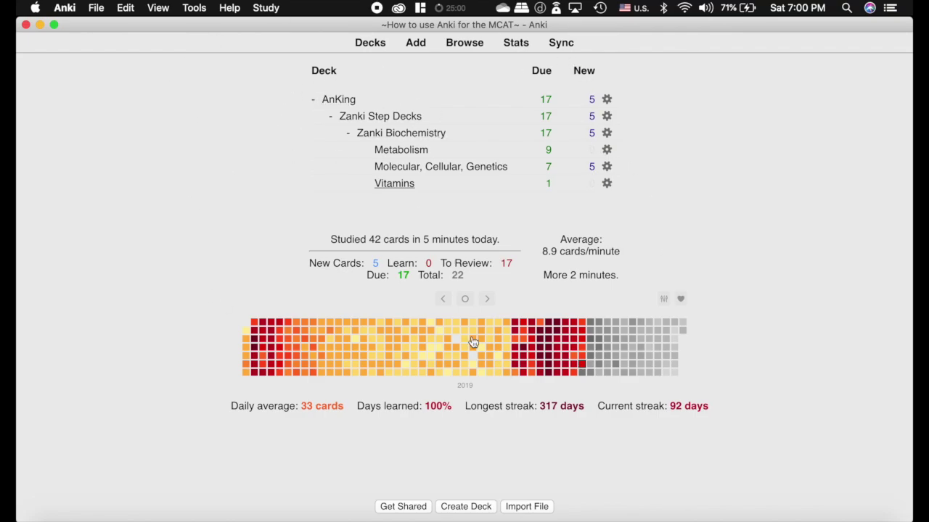
Step: Review the AnKing deck's option tabs (new cards, reviews, lapses, general) and close without changes
{"action": "left_click", "coordinate": [608, 100]}
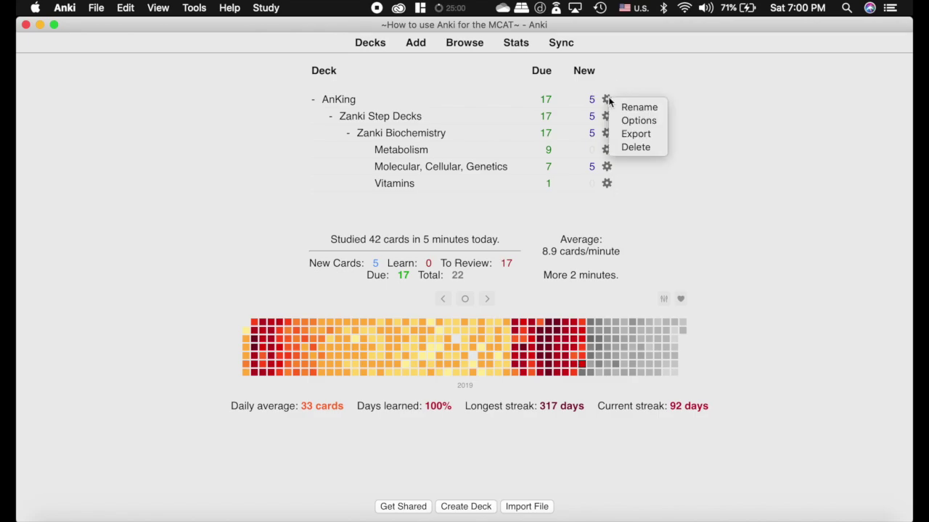
{"action": "left_click", "coordinate": [643, 125]}
{"action": "left_click", "coordinate": [414, 112]}
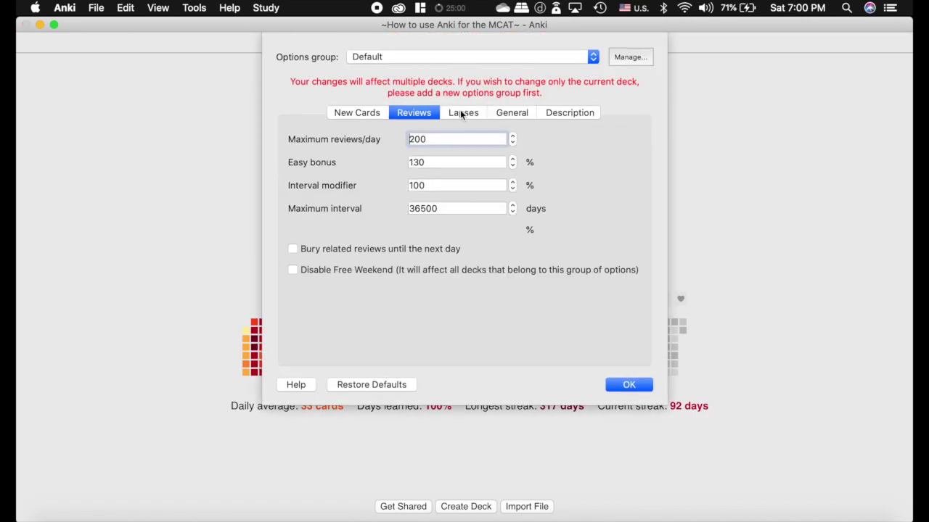
{"action": "left_click", "coordinate": [463, 112]}
{"action": "left_click", "coordinate": [509, 112]}
{"action": "left_click", "coordinate": [348, 114]}
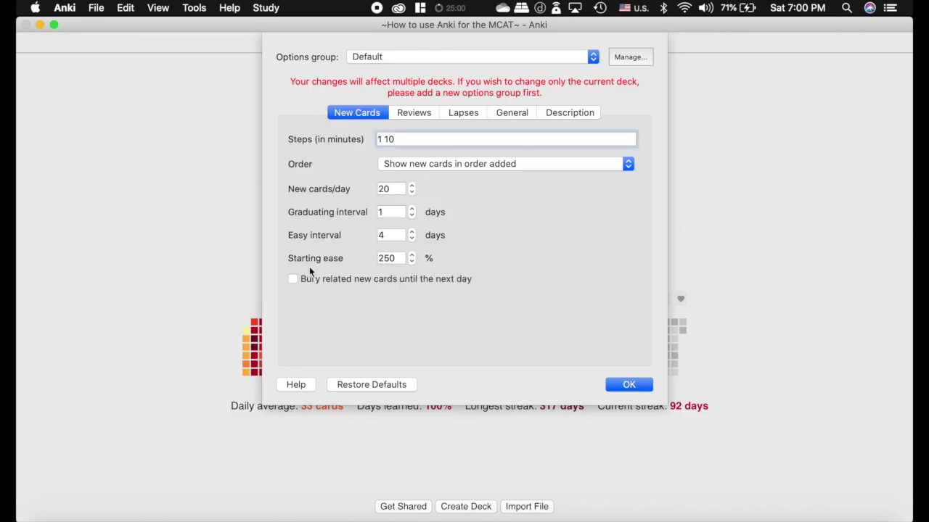
{"action": "left_click", "coordinate": [628, 384]}
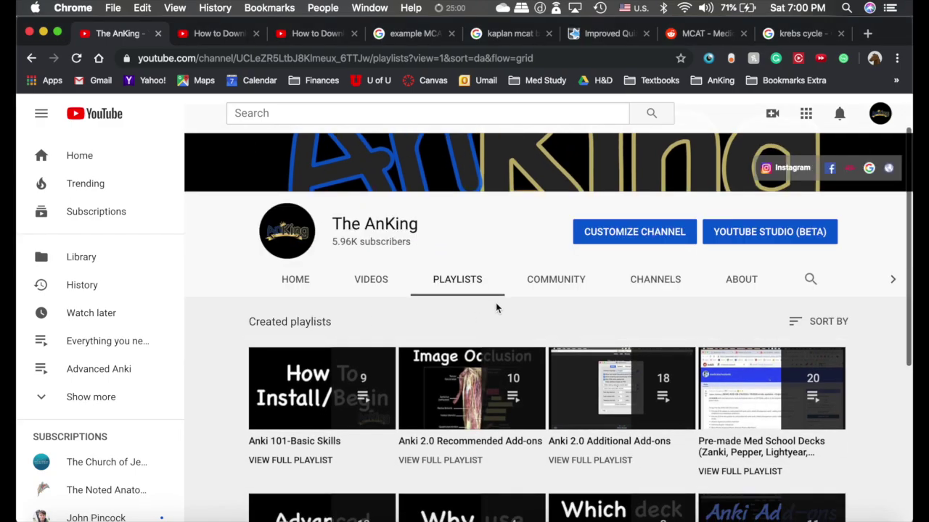
Step: Bring up the 'How to Download Anki' video and browse its 23-video Anki playlist
{"action": "scroll", "coordinate": [201, 375], "scroll_direction": "down", "scroll_amount": 3}
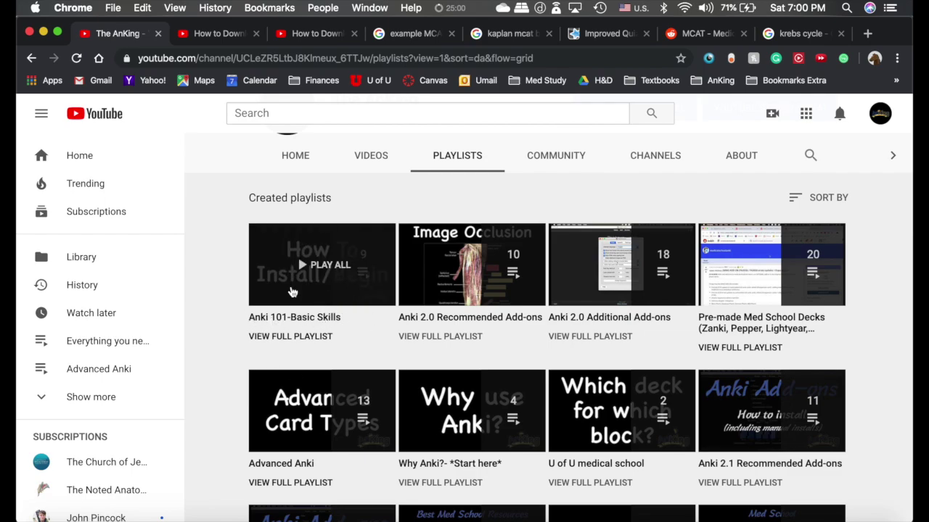
{"action": "scroll", "coordinate": [230, 332], "scroll_direction": "down", "scroll_amount": 3}
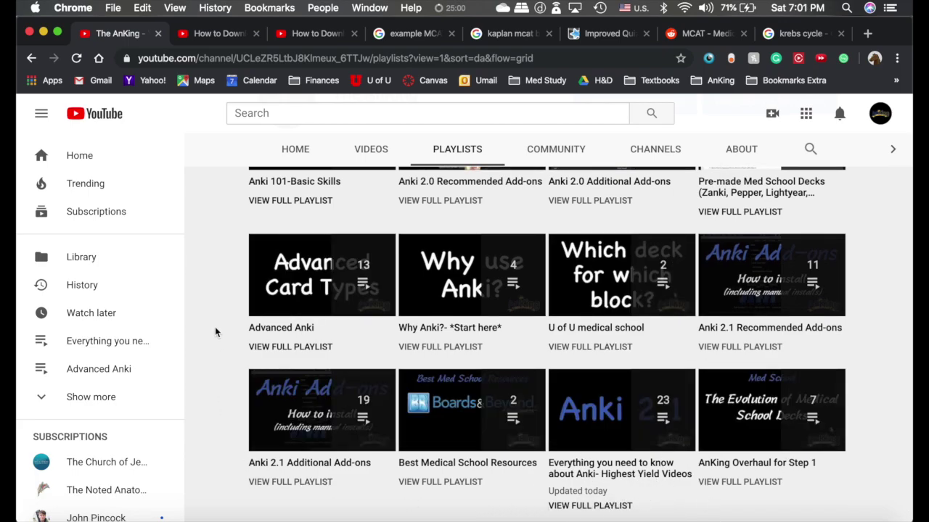
{"action": "left_click", "coordinate": [219, 34]}
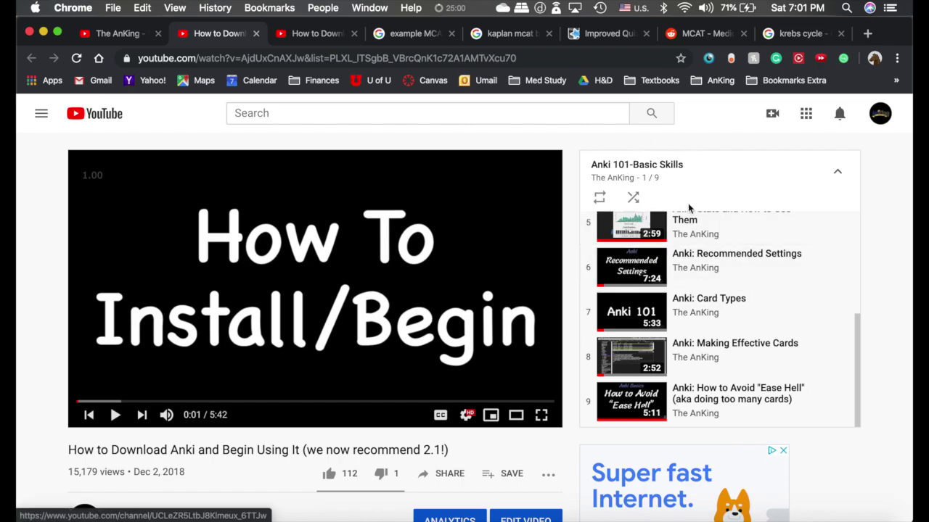
{"action": "scroll", "coordinate": [755, 323], "scroll_direction": "up", "scroll_amount": 2}
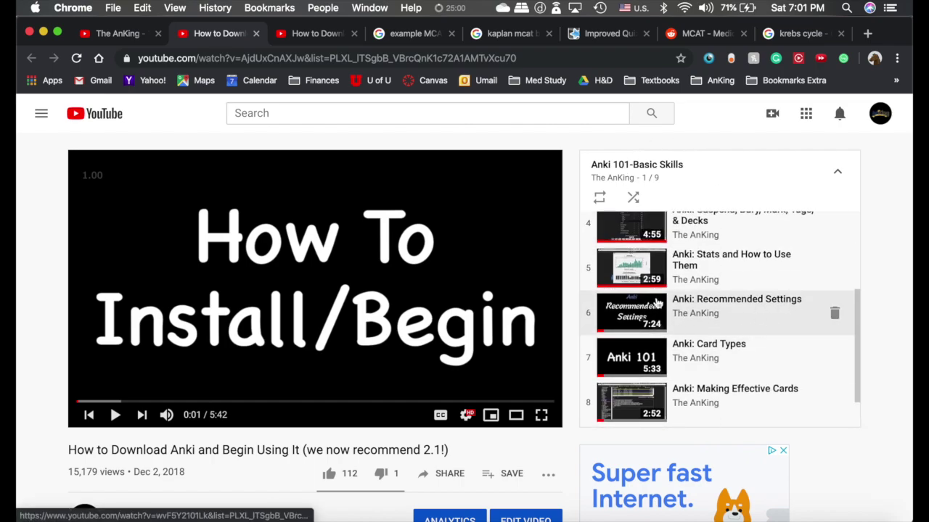
{"action": "scroll", "coordinate": [703, 326], "scroll_direction": "up", "scroll_amount": 3}
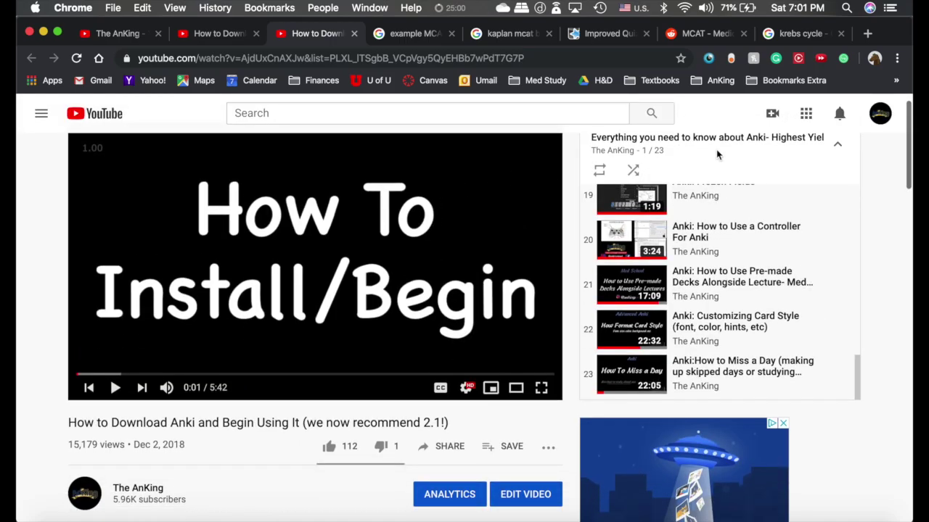
{"action": "scroll", "coordinate": [740, 301], "scroll_direction": "up", "scroll_amount": 15}
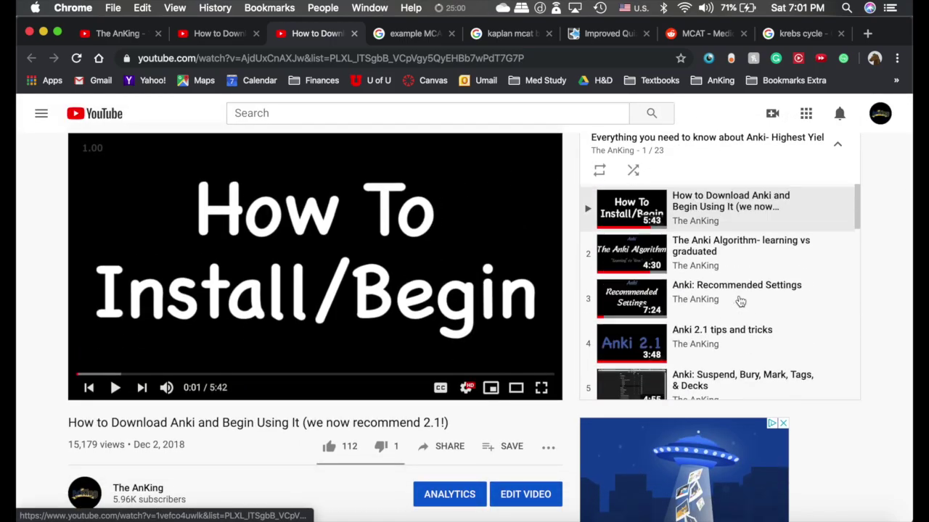
{"action": "scroll", "coordinate": [735, 290], "scroll_direction": "down", "scroll_amount": 6}
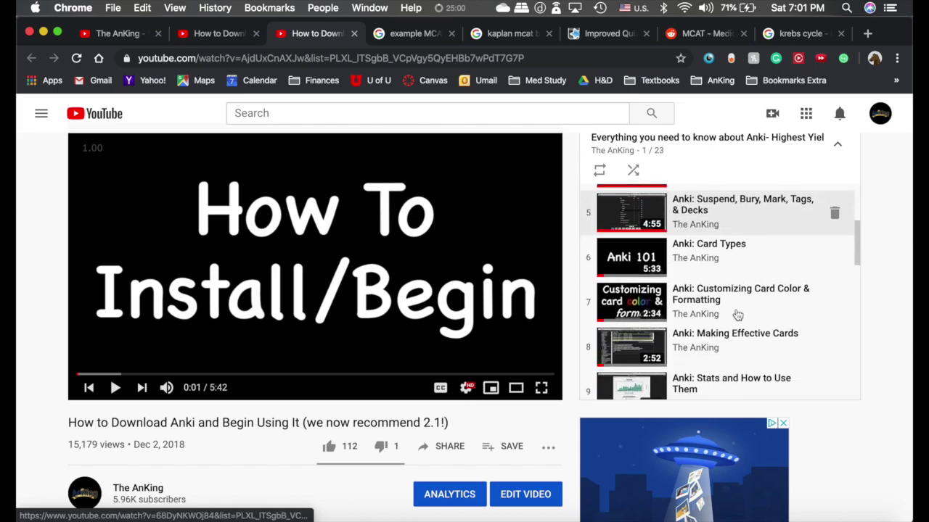
{"action": "scroll", "coordinate": [754, 278], "scroll_direction": "down", "scroll_amount": 1}
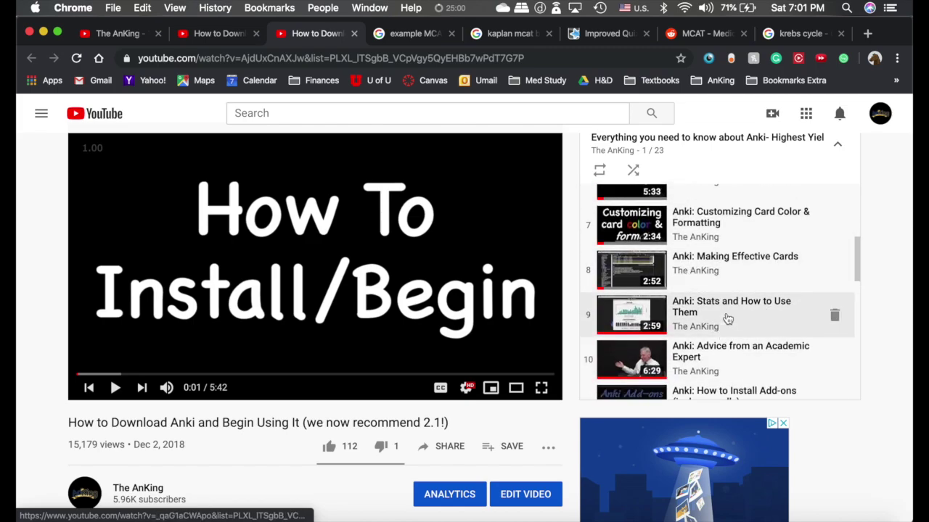
{"action": "scroll", "coordinate": [725, 315], "scroll_direction": "up", "scroll_amount": 6}
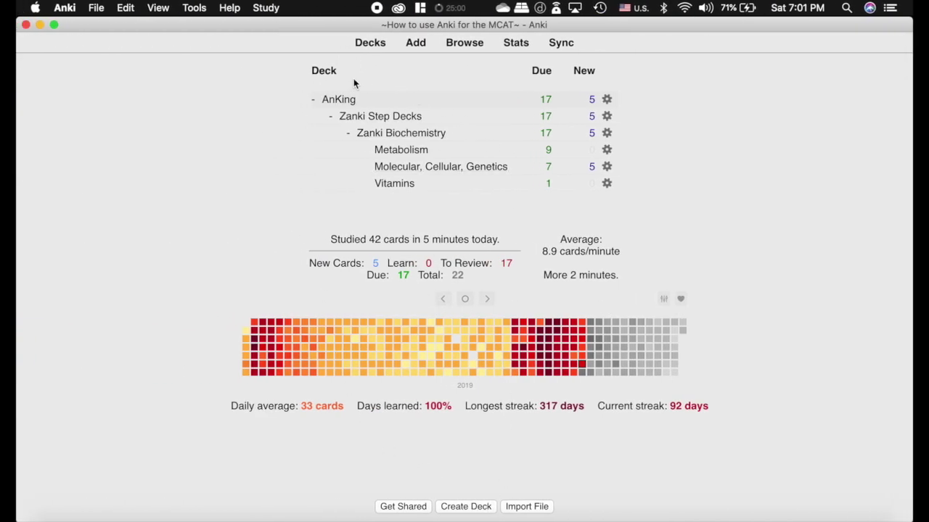
Step: Create a new deck named MCAT
{"action": "left_click", "coordinate": [473, 507]}
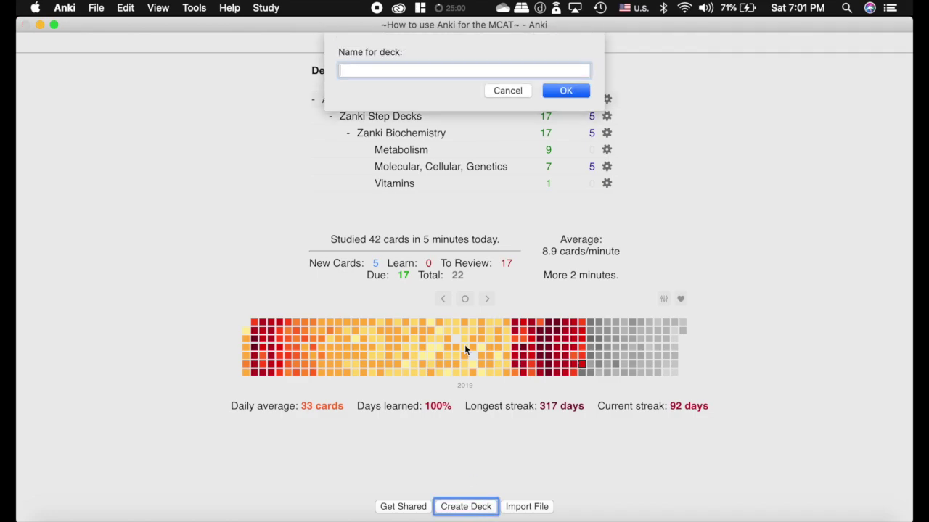
{"action": "type", "text": "MCAT"}
{"action": "key", "text": "Return"}
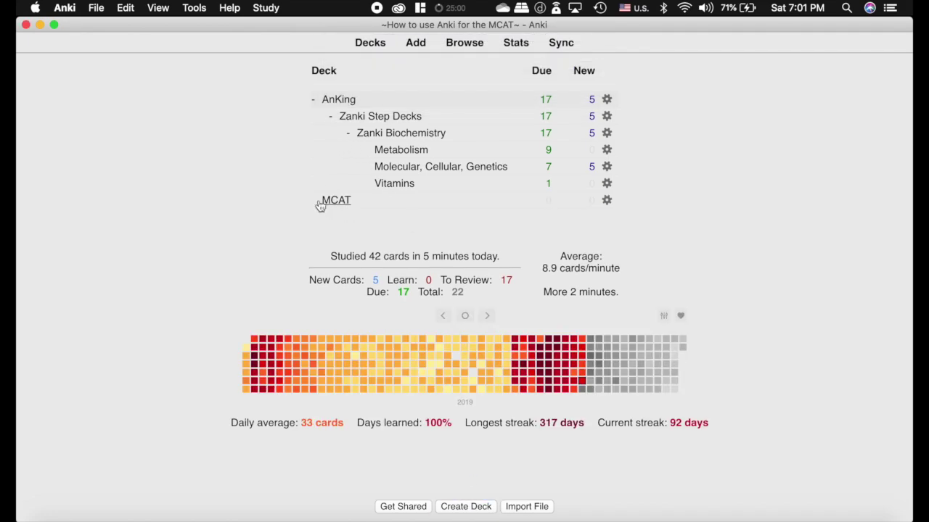
Step: Create the subdeck MCAT::CARS, then collapse and expand MCAT to show CARS nested
{"action": "left_click", "coordinate": [473, 507]}
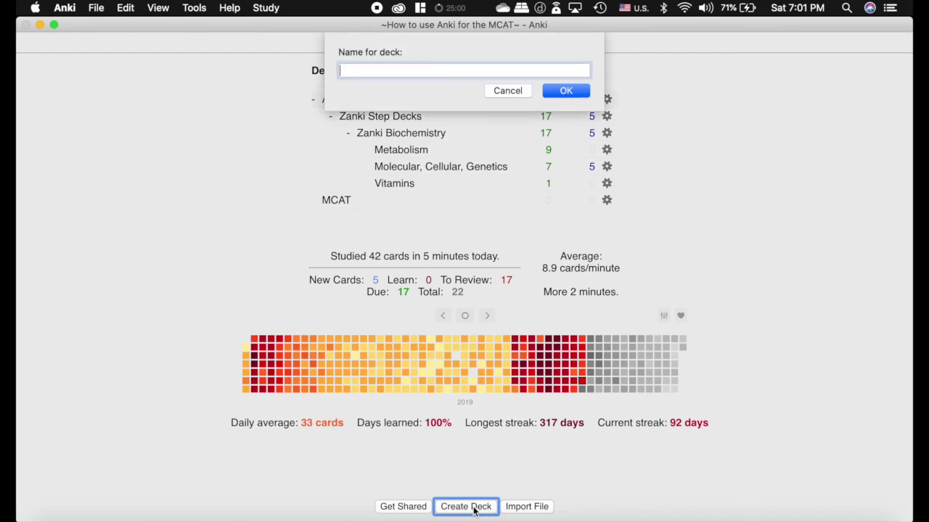
{"action": "type", "text": "MCAT::CARS"}
{"action": "double_click", "coordinate": [367, 71]}
{"action": "left_click", "coordinate": [562, 90]}
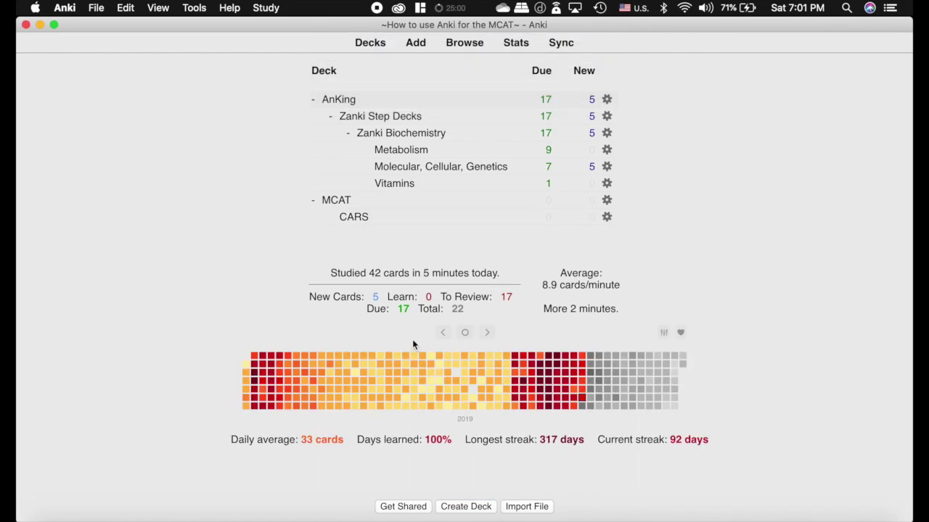
{"action": "left_click", "coordinate": [314, 201]}
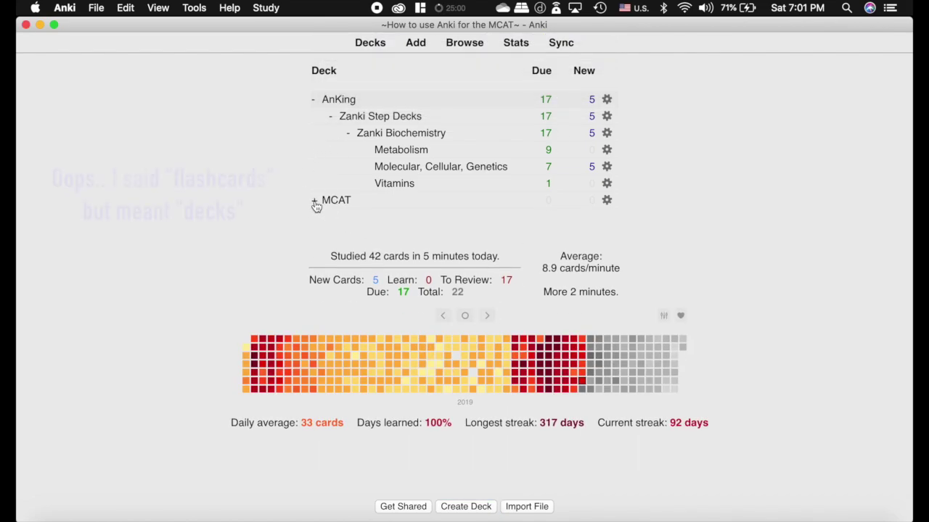
{"action": "left_click", "coordinate": [314, 200]}
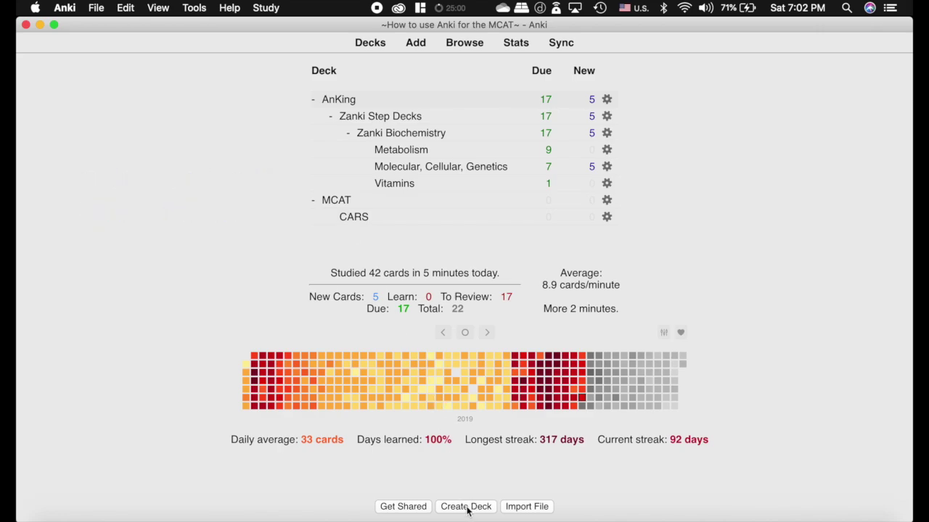
Step: Open the Add window from the MCAT deck and set the note type to Basic
{"action": "left_click", "coordinate": [338, 201]}
{"action": "left_click", "coordinate": [414, 42]}
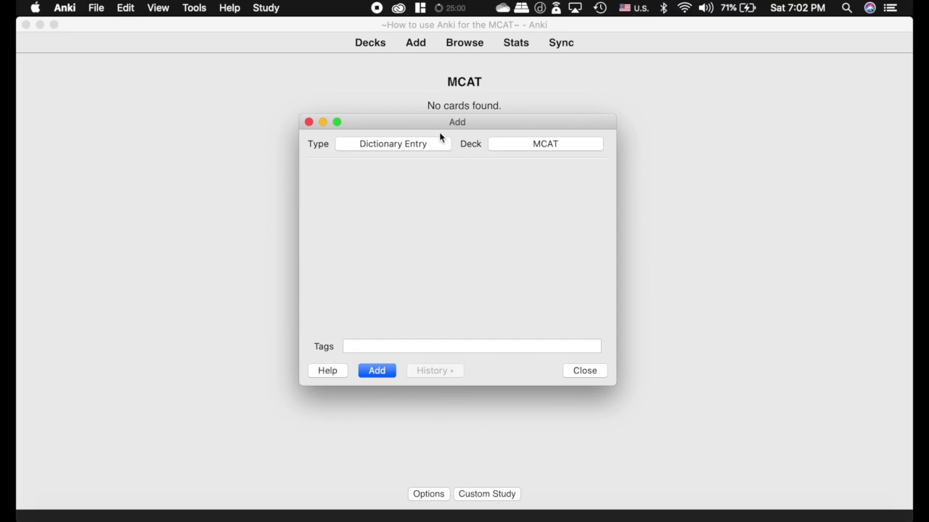
{"action": "left_click_drag", "start_coordinate": [515, 123], "coordinate": [613, 73]}
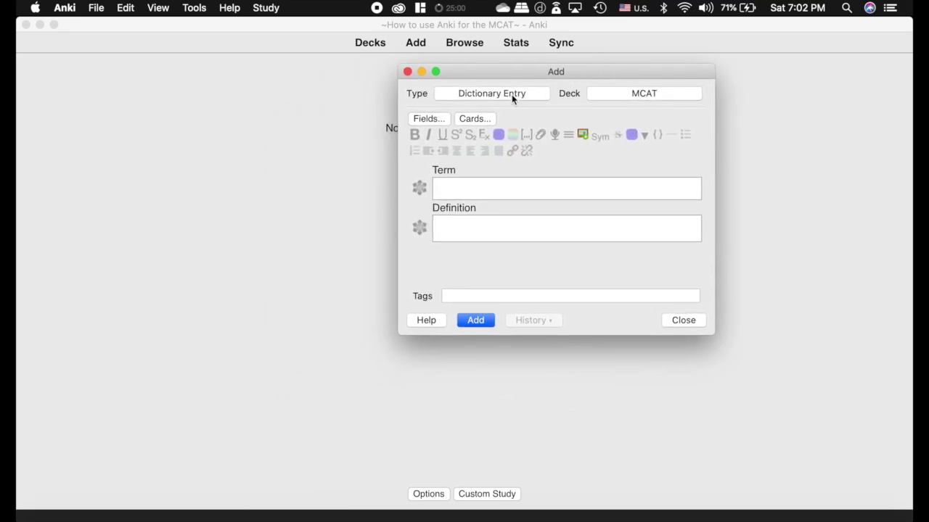
{"action": "left_click", "coordinate": [509, 93]}
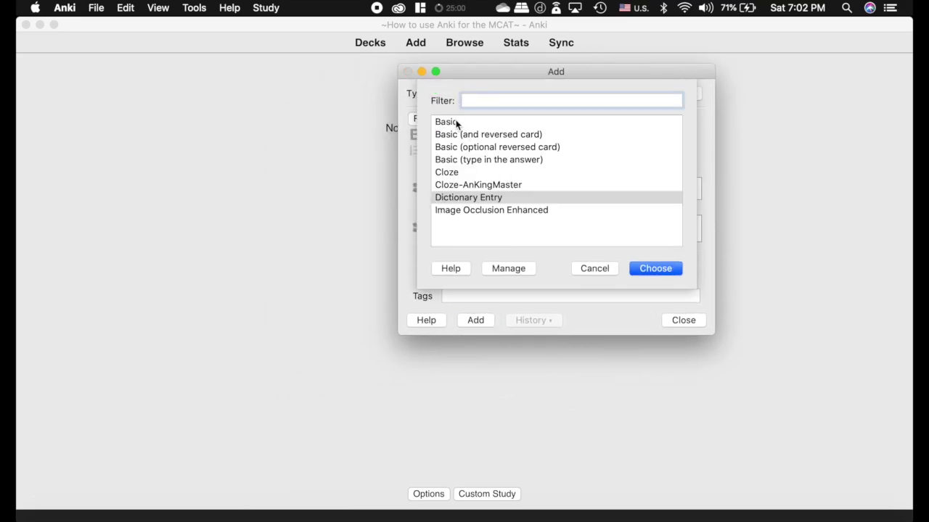
{"action": "left_click", "coordinate": [443, 122]}
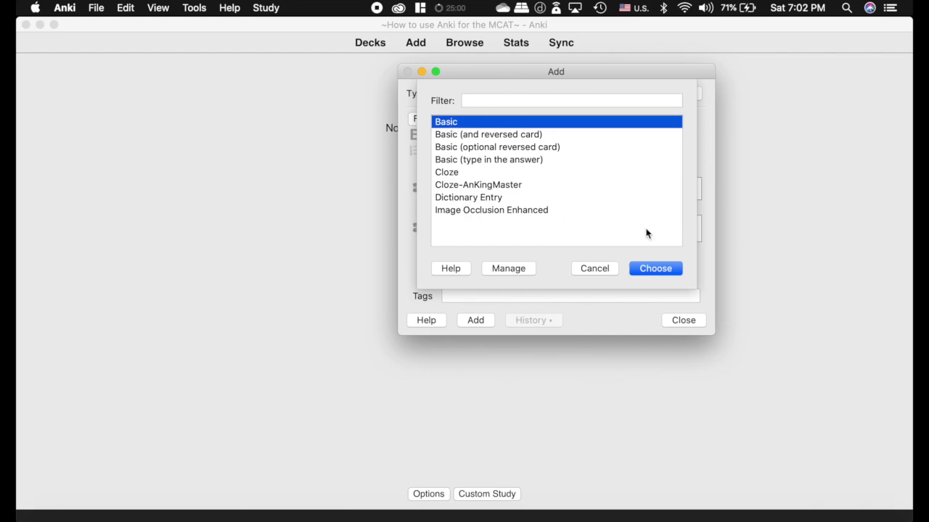
{"action": "left_click", "coordinate": [666, 268]}
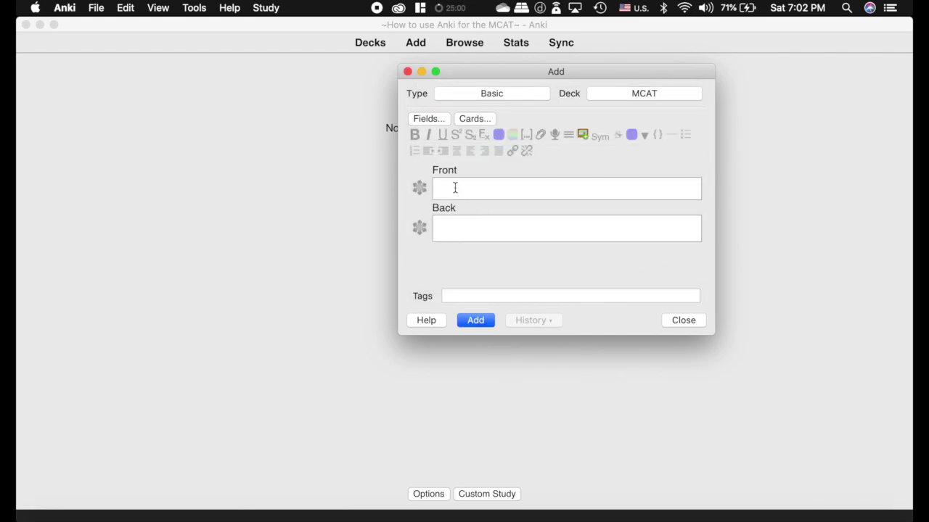
Step: Enter a sample Front 'What is this?' and Back 'This', then delete both
{"action": "left_click", "coordinate": [454, 186]}
{"action": "left_click", "coordinate": [448, 227]}
{"action": "left_click", "coordinate": [448, 191]}
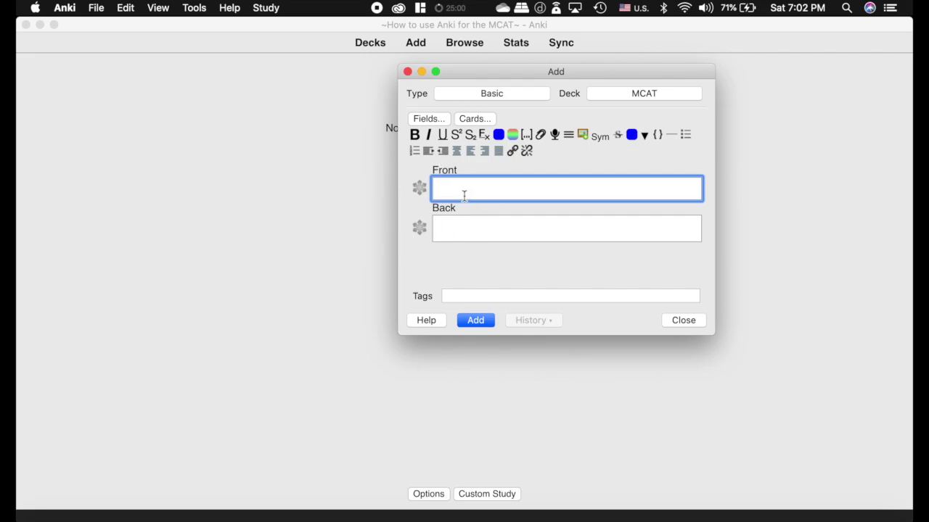
{"action": "type", "text": "H"}
{"action": "key", "text": "BackSpace"}
{"action": "type", "text": "What is this?"}
{"action": "left_click", "coordinate": [481, 235]}
{"action": "type", "text": "This"}
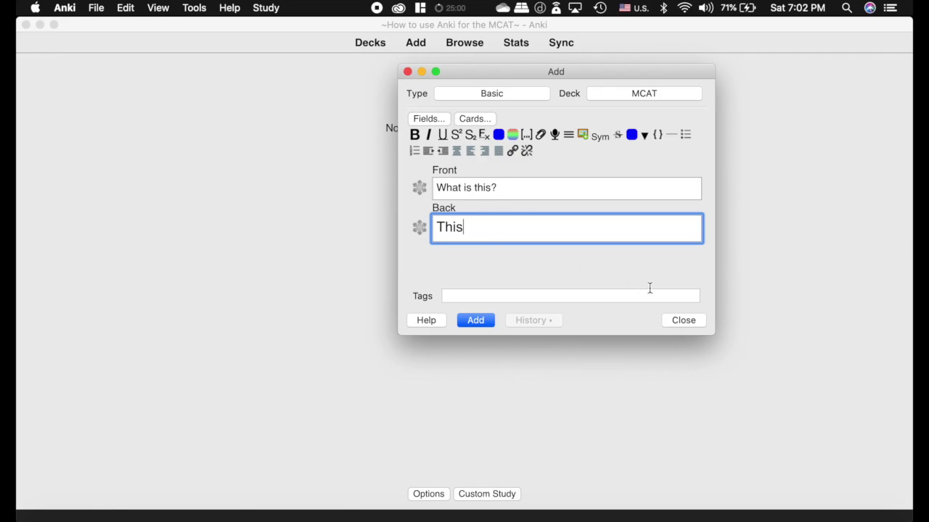
{"action": "left_click_drag", "start_coordinate": [463, 231], "coordinate": [414, 228]}
{"action": "key", "text": "BackSpace"}
{"action": "left_click", "coordinate": [474, 188]}
{"action": "key", "text": "super+a"}
{"action": "key", "text": "BackSpace"}
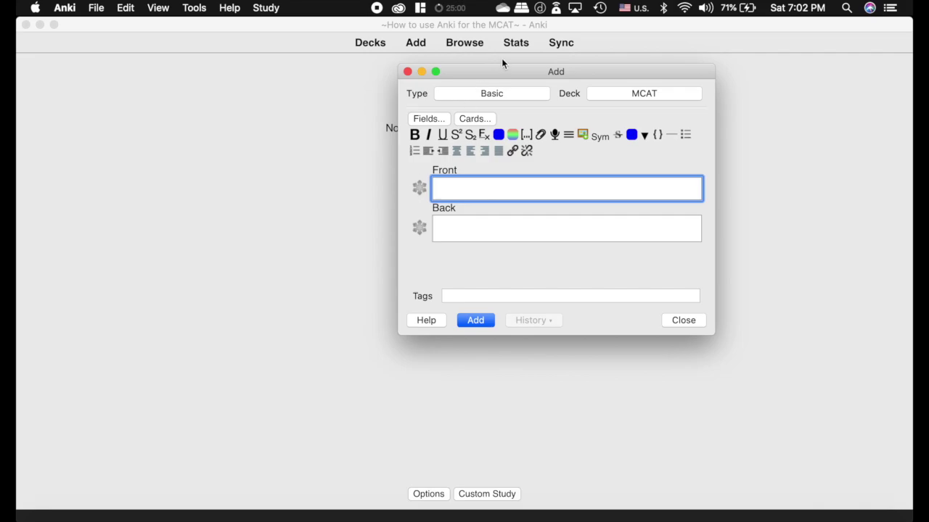
Step: Switch to the Cloze note type and enter 'This video is awesome' with awesome as a cloze
{"action": "left_click", "coordinate": [482, 94]}
{"action": "left_click", "coordinate": [455, 174]}
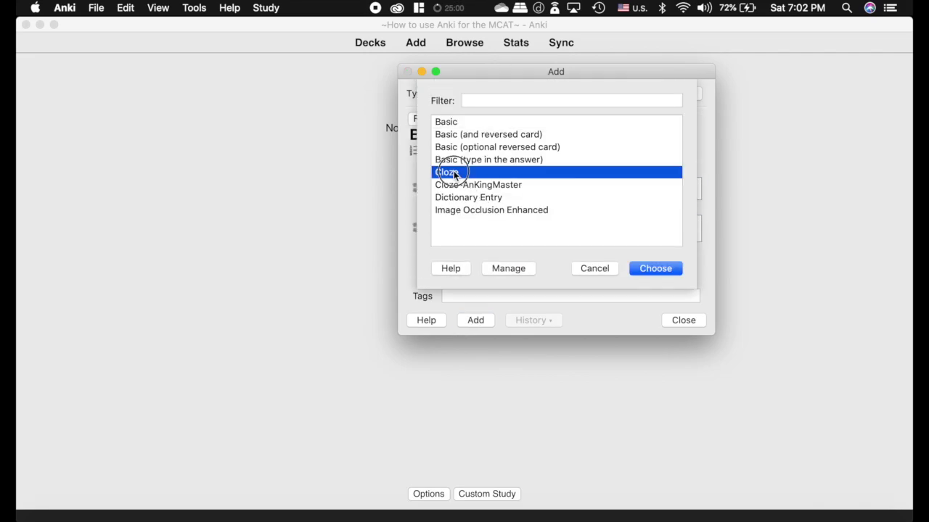
{"action": "left_click", "coordinate": [665, 268]}
{"action": "left_click", "coordinate": [450, 187]}
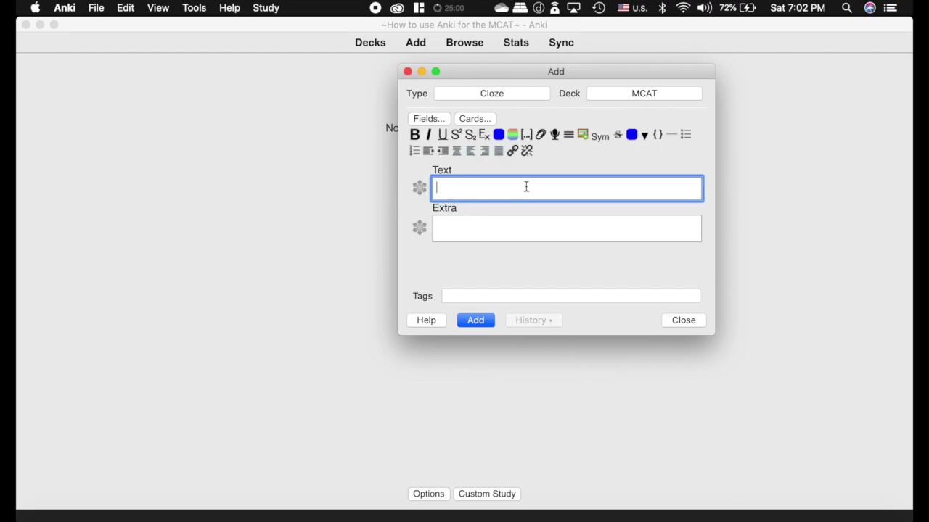
{"action": "type", "text": "This video is"}
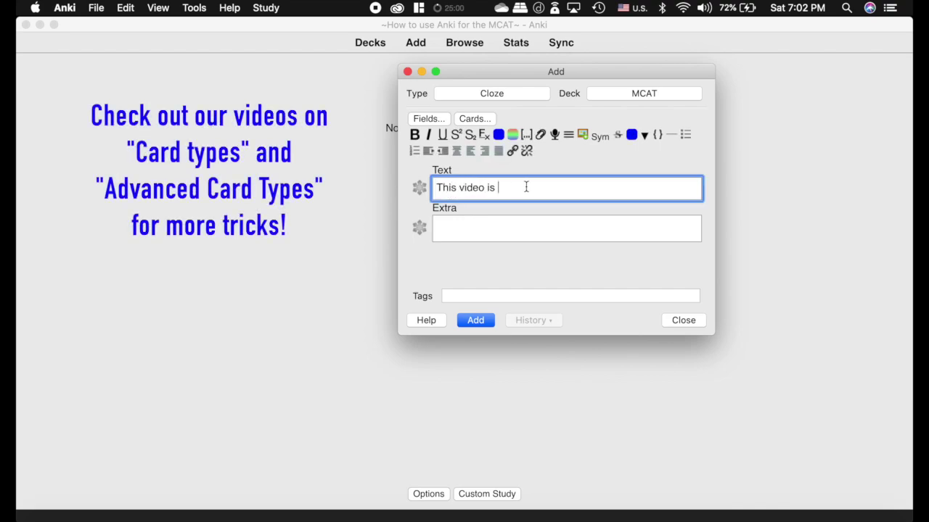
{"action": "type", "text": " awesome"}
{"action": "left_click_drag", "start_coordinate": [555, 188], "coordinate": [496, 188]}
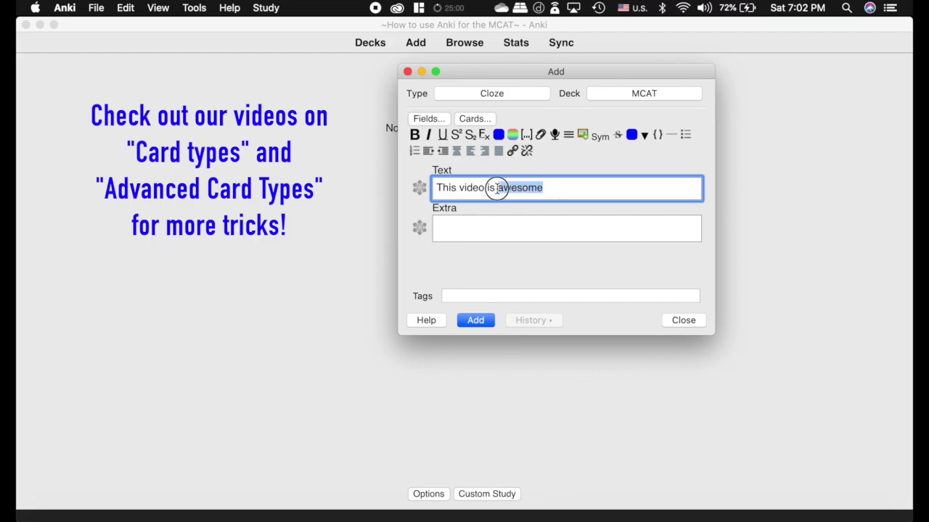
{"action": "left_click", "coordinate": [527, 135]}
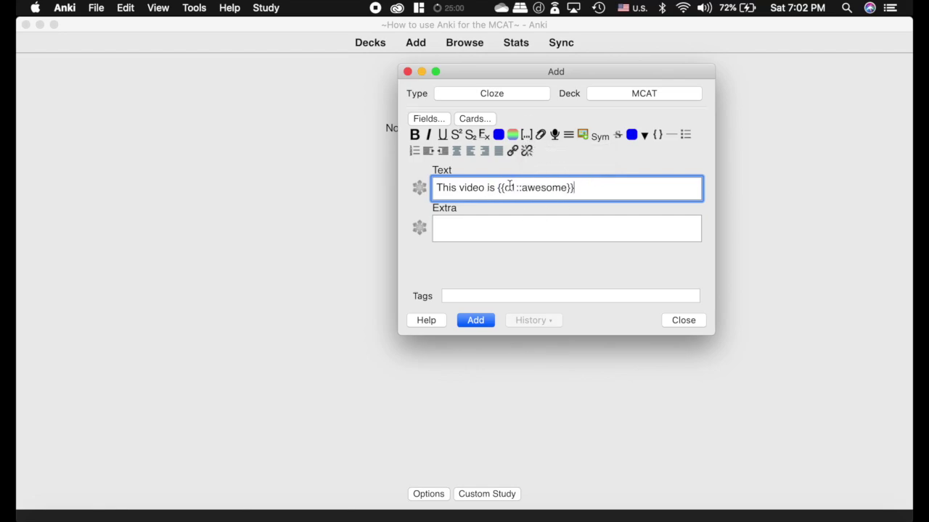
Step: Fill Extra with 'extra' and 'pictures!' on separate lines, then add the card
{"action": "left_click", "coordinate": [465, 231]}
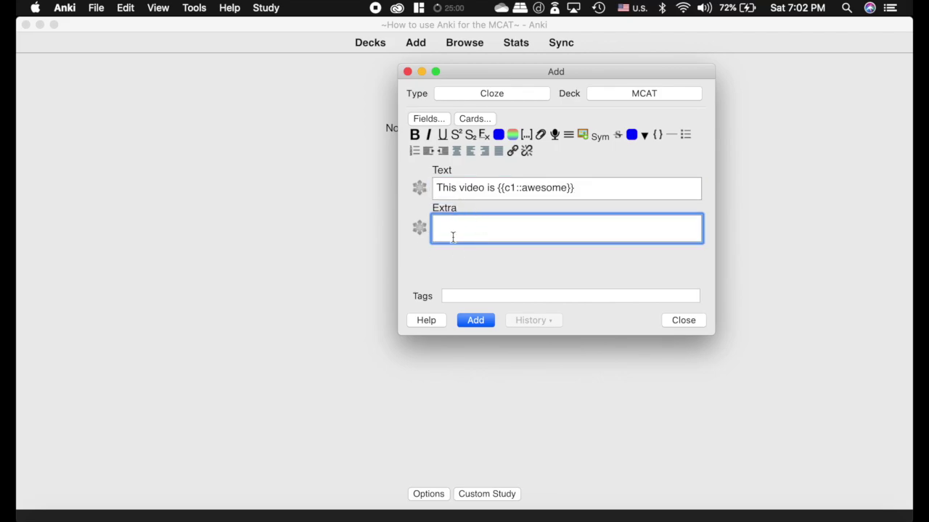
{"action": "type", "text": "extra"}
{"action": "key", "text": "Return"}
{"action": "key", "text": "Return"}
{"action": "type", "text": "pictures"}
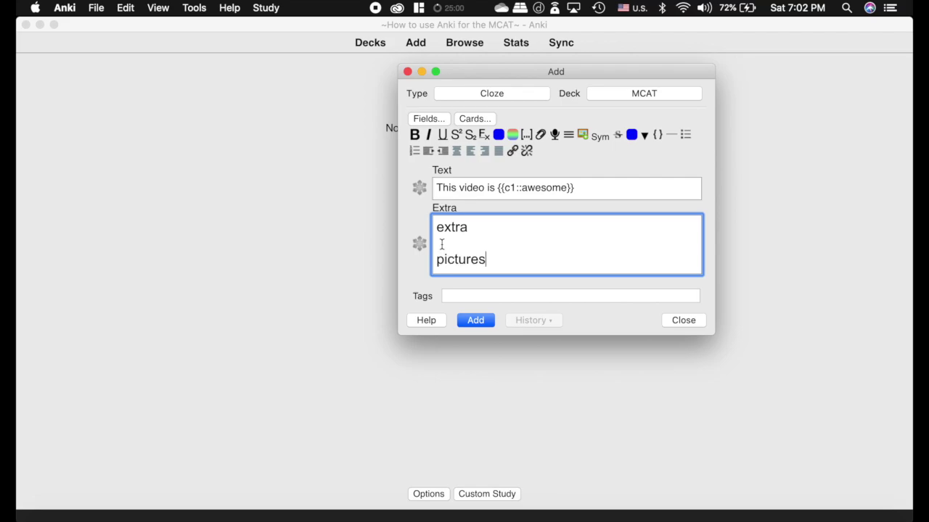
{"action": "type", "text": "!"}
{"action": "left_click", "coordinate": [444, 296]}
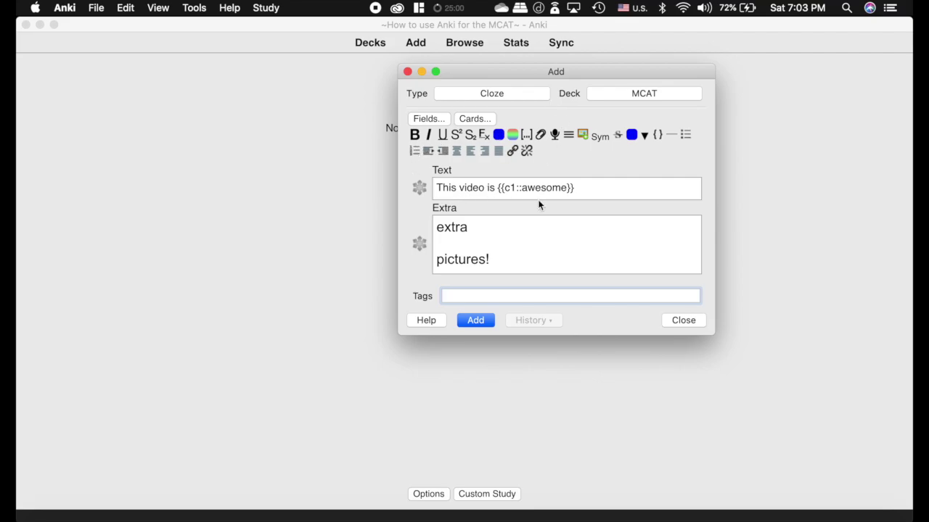
{"action": "left_click", "coordinate": [481, 320]}
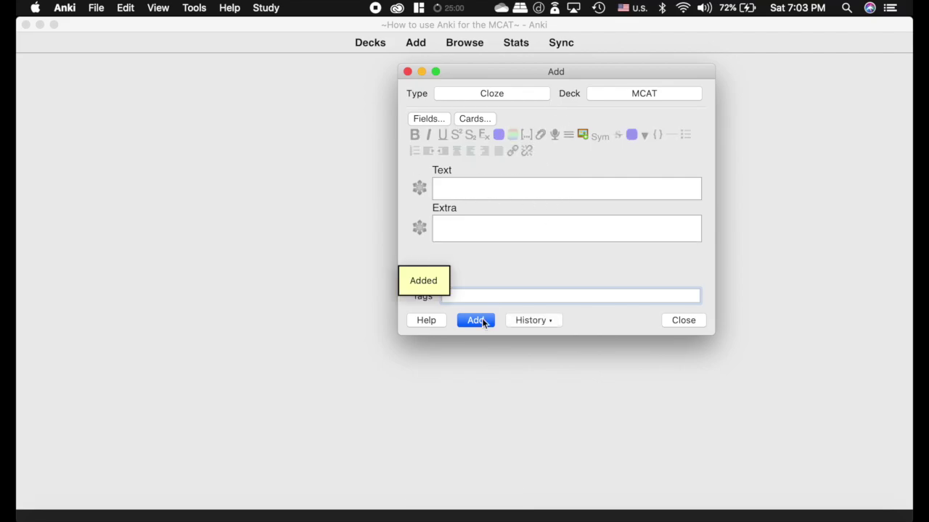
Step: Close the Add window, study the MCAT deck, and reveal the answer 'This video is awesome'
{"action": "left_click", "coordinate": [407, 72]}
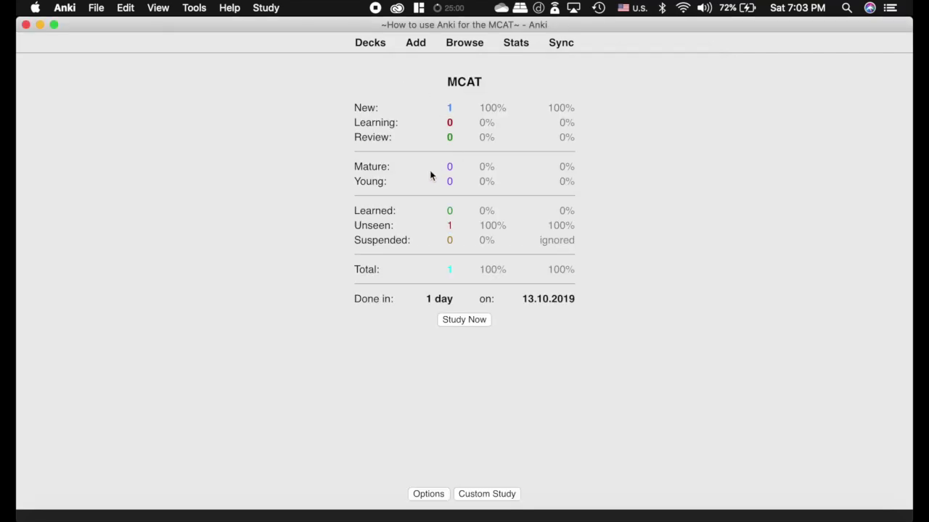
{"action": "left_click", "coordinate": [473, 320]}
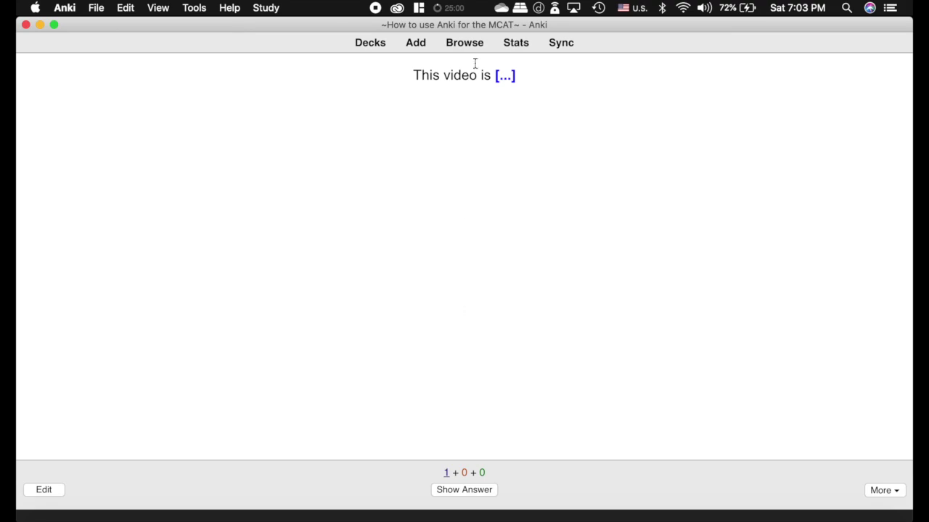
{"action": "key", "text": "space"}
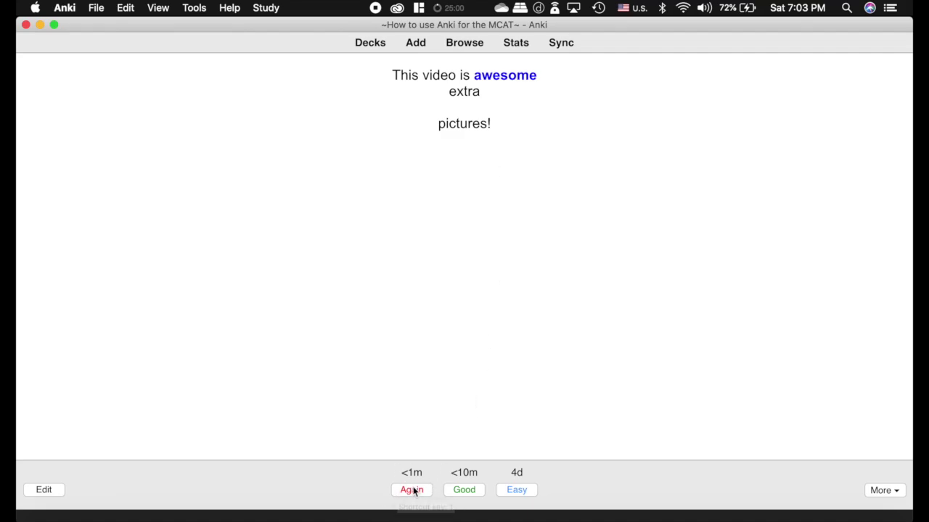
{"action": "left_click_drag", "start_coordinate": [399, 472], "coordinate": [537, 470]}
{"action": "left_click", "coordinate": [482, 177]}
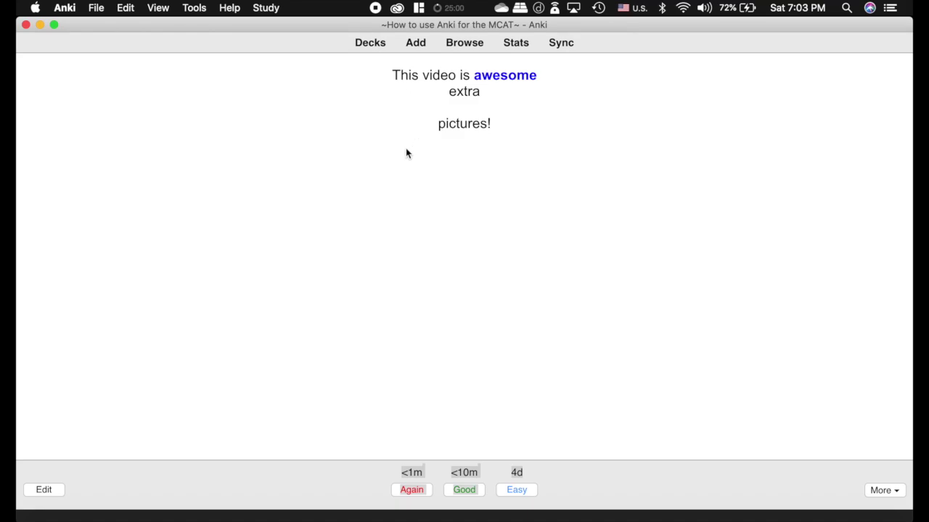
Step: Add the hint 'hint' to the awesome cloze, making it {{c1::awesome::hint}}
{"action": "key", "text": "e"}
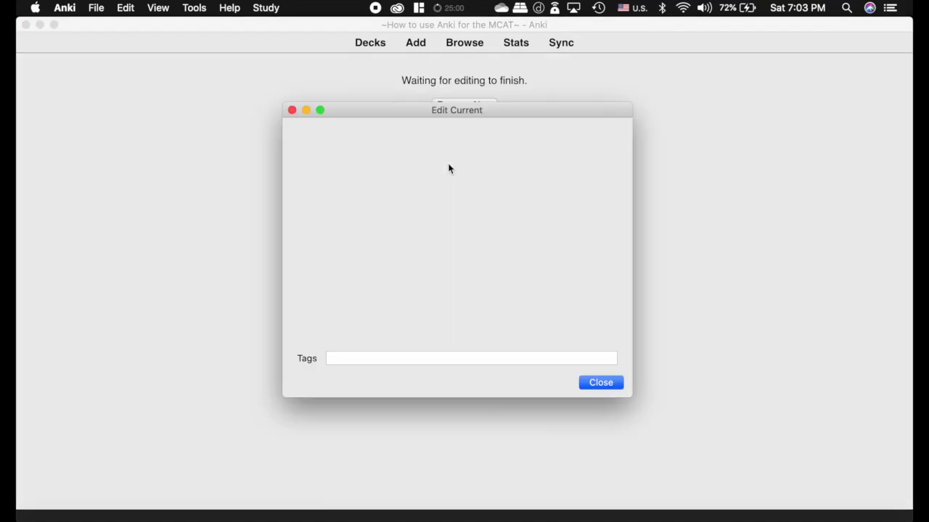
{"action": "left_click_drag", "start_coordinate": [514, 112], "coordinate": [568, 73]}
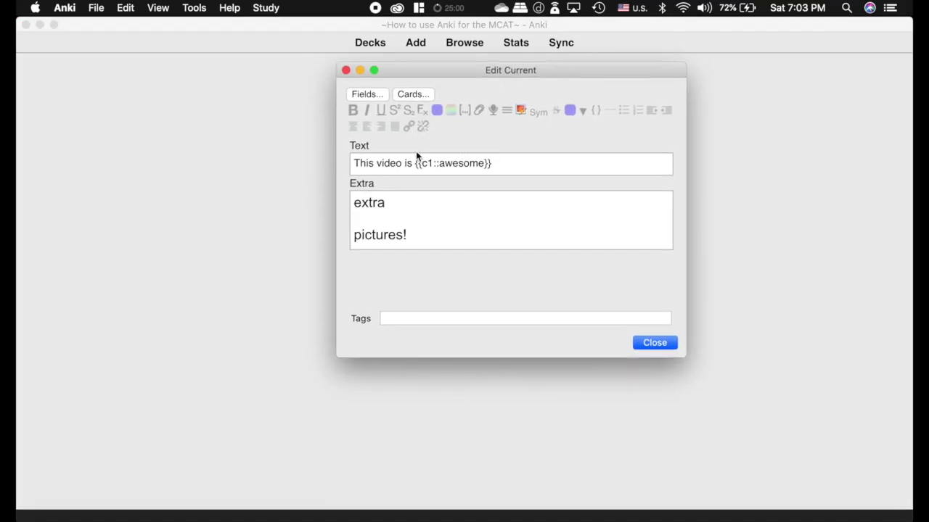
{"action": "left_click", "coordinate": [487, 164]}
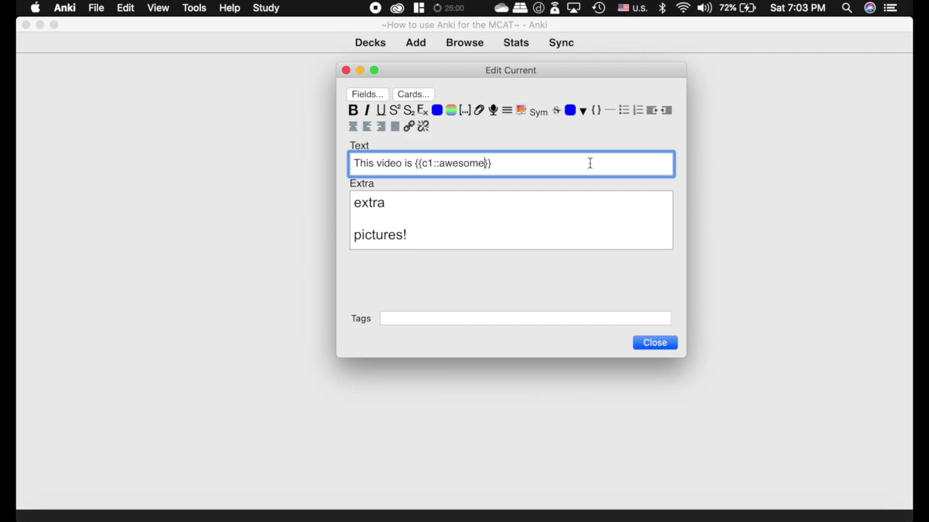
{"action": "type", "text": "::hint"}
{"action": "left_click", "coordinate": [668, 343]}
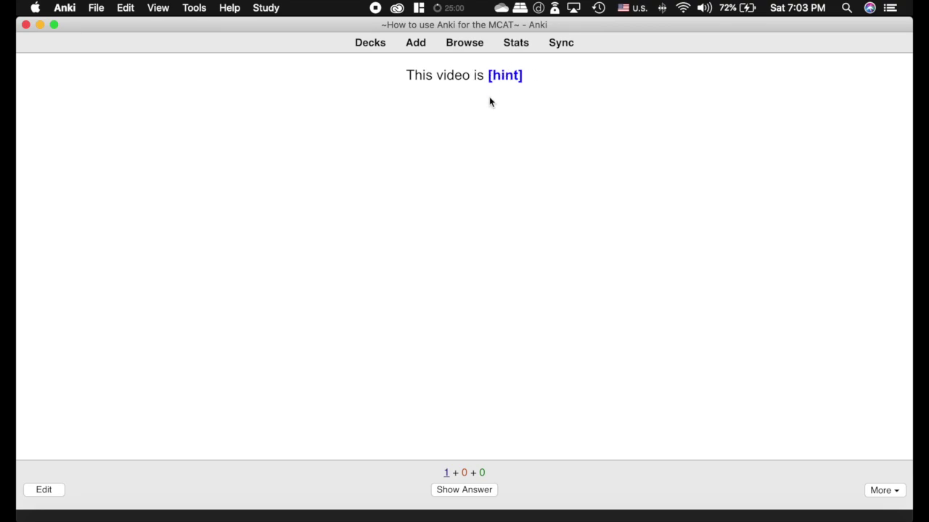
Step: Turn the word 'video' into a second cloze deletion, c2, in the same note
{"action": "key", "text": "space"}
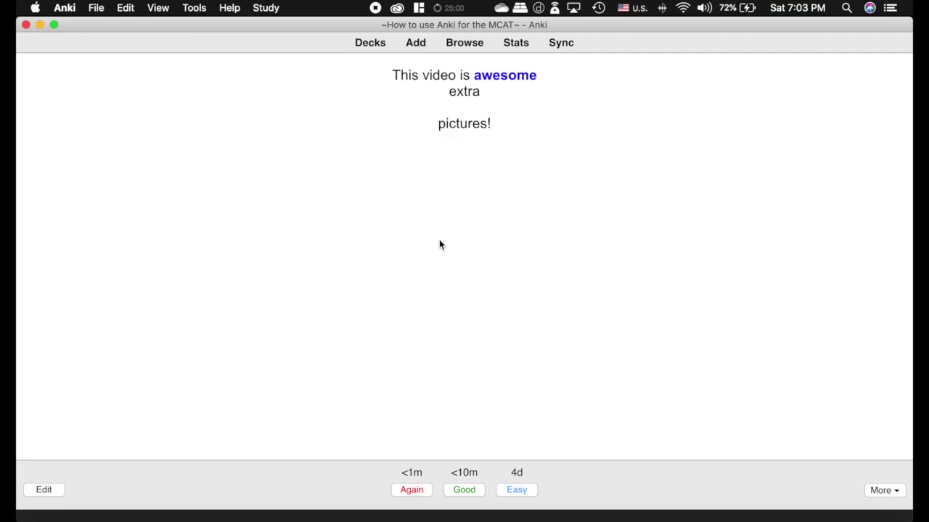
{"action": "key", "text": "e"}
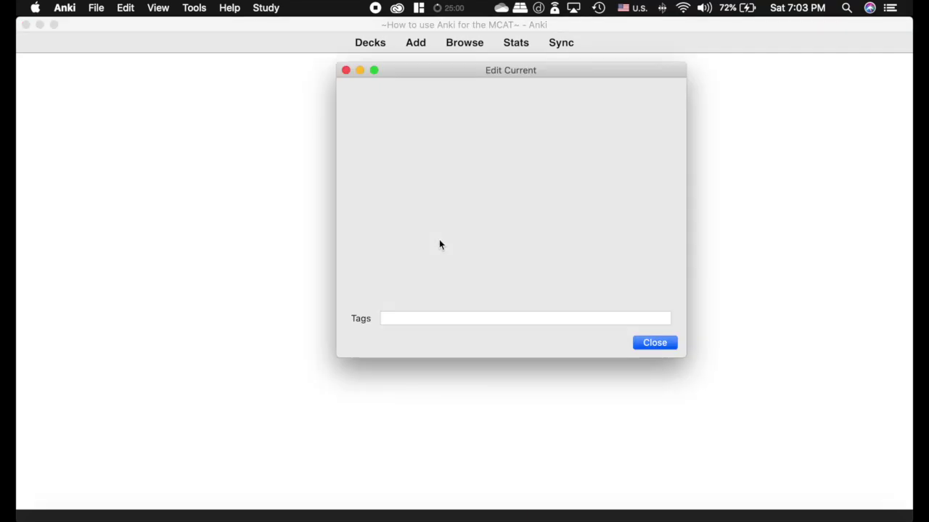
{"action": "left_click_drag", "start_coordinate": [398, 162], "coordinate": [376, 163]}
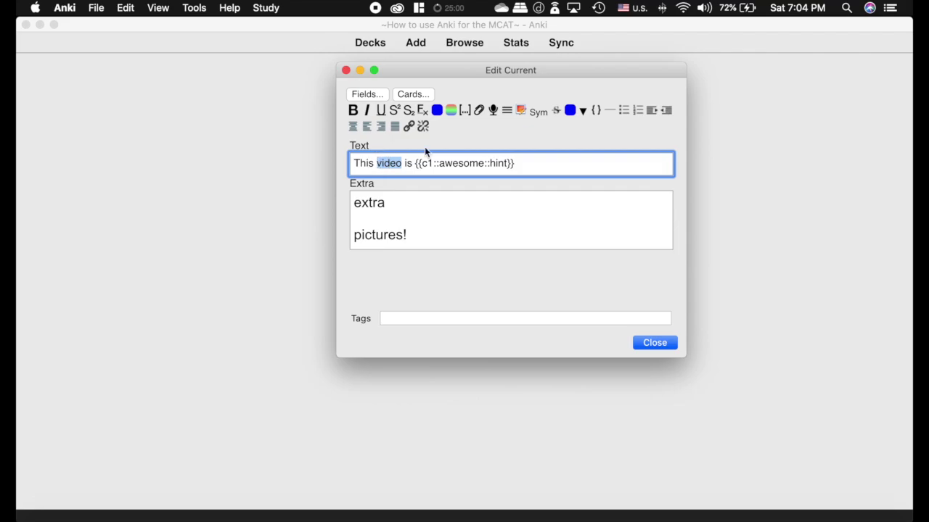
{"action": "left_click", "coordinate": [465, 111]}
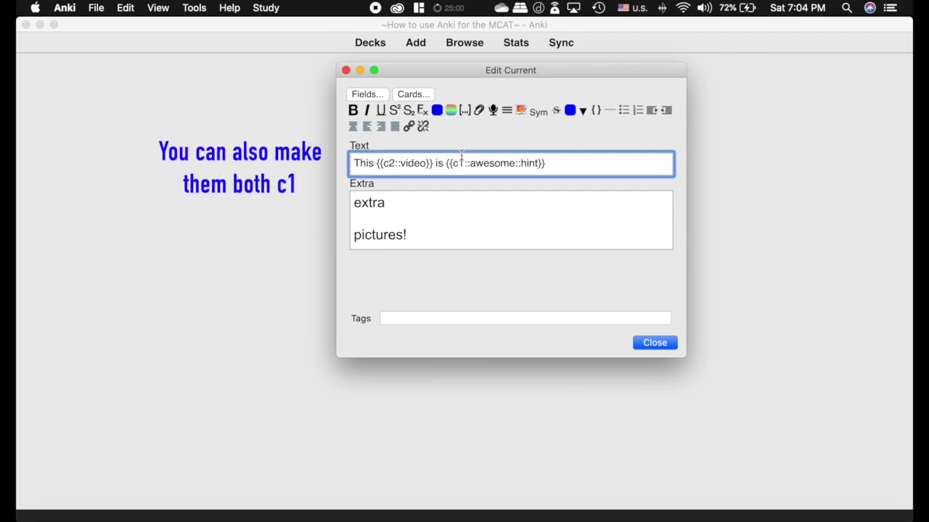
{"action": "left_click", "coordinate": [666, 343]}
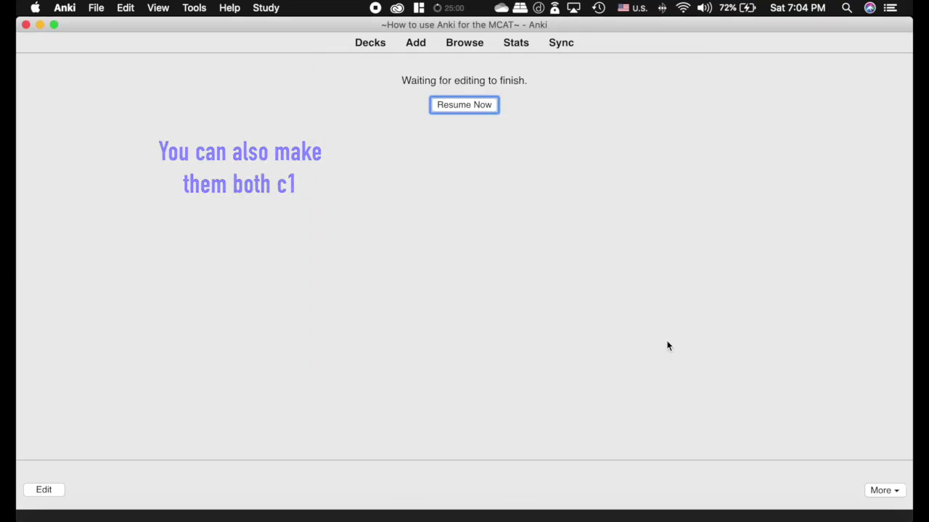
Step: Grade the hinted card Good, then return to Decks and open the Browse window
{"action": "left_click", "coordinate": [467, 106]}
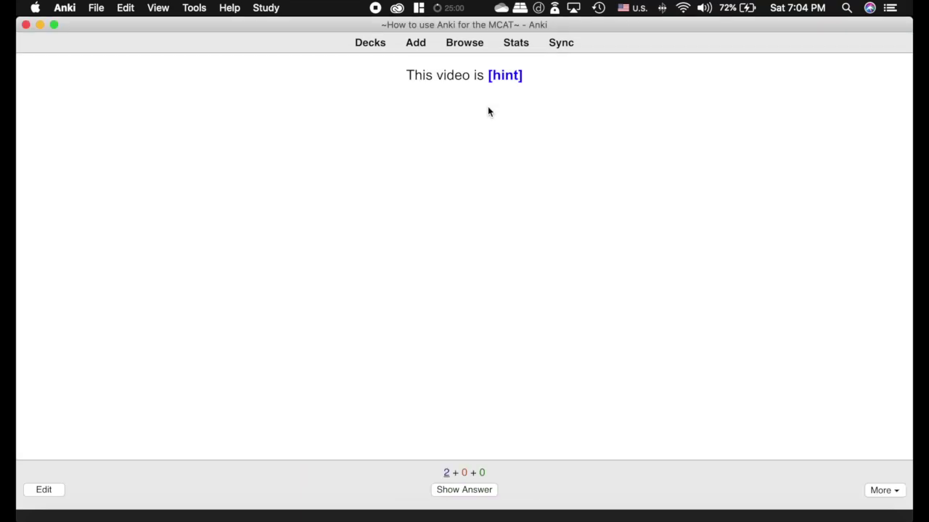
{"action": "left_click", "coordinate": [469, 490]}
{"action": "left_click", "coordinate": [469, 490]}
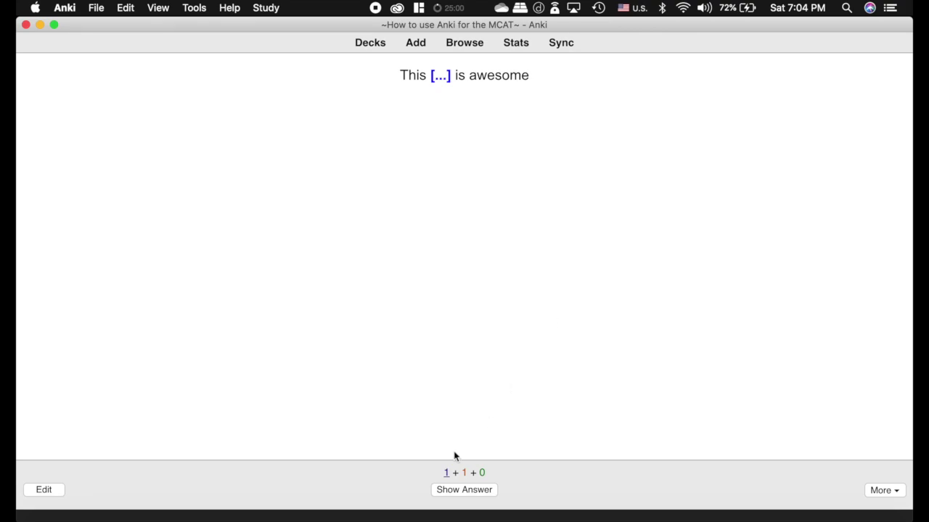
{"action": "left_click", "coordinate": [370, 45]}
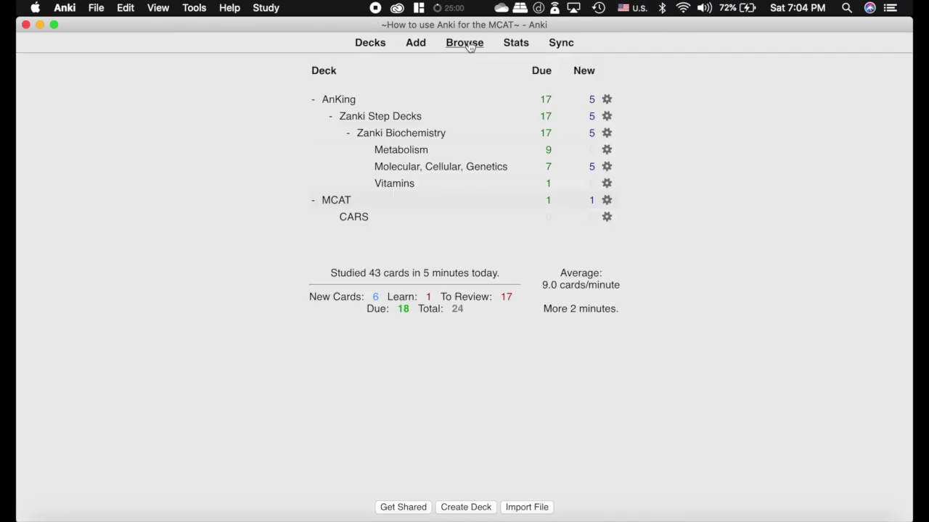
{"action": "left_click", "coordinate": [465, 44]}
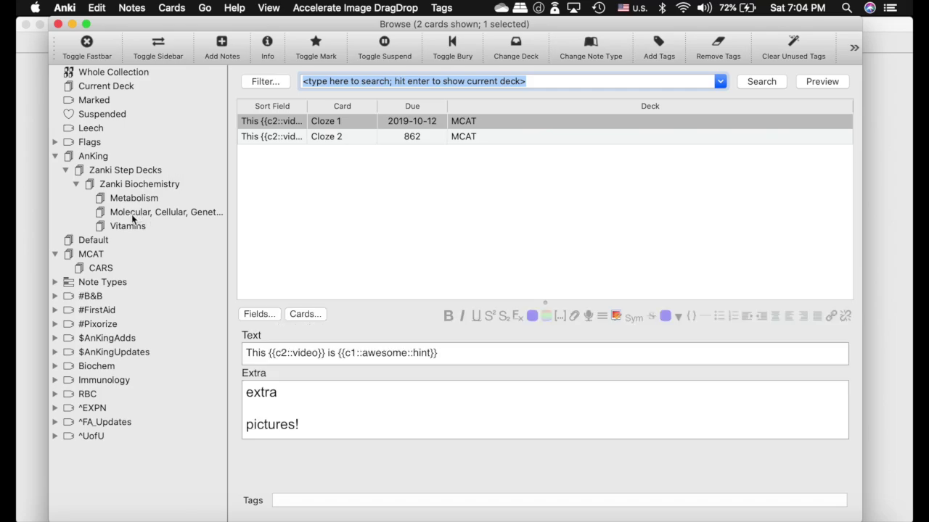
Step: Filter the Metabolism deck's cards with the search term 'glycolysis'
{"action": "left_click", "coordinate": [136, 198]}
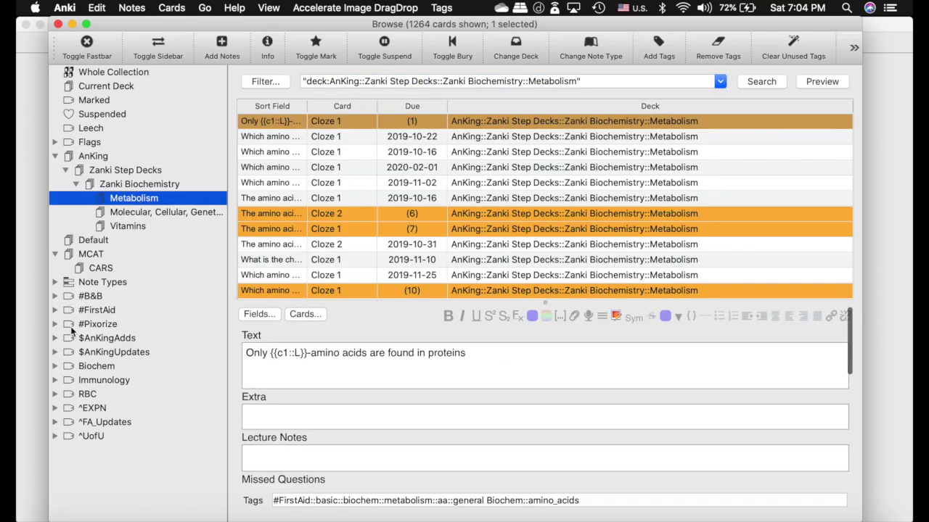
{"action": "left_click", "coordinate": [55, 310]}
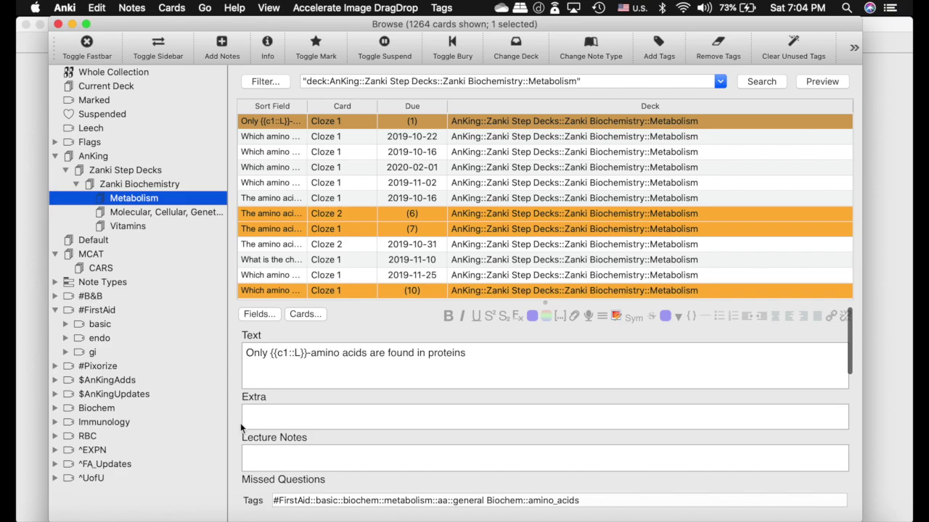
{"action": "left_click", "coordinate": [600, 81]}
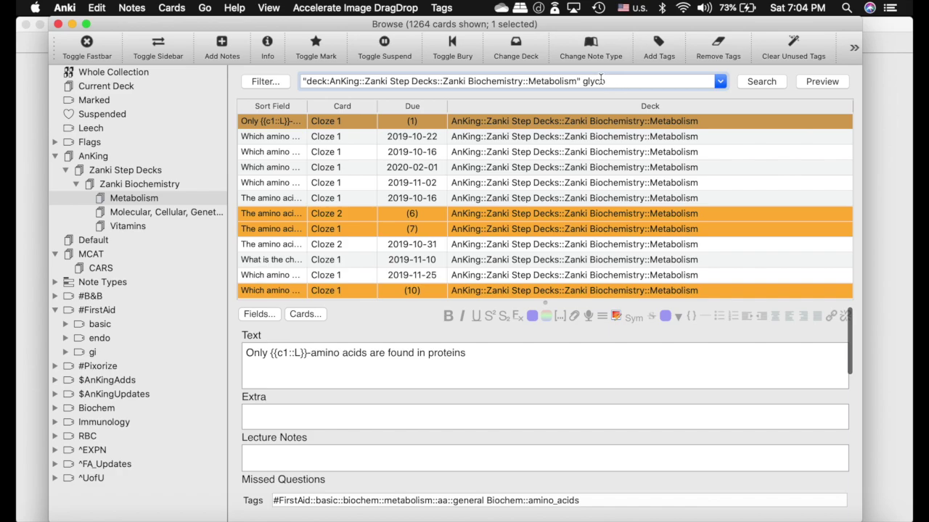
{"action": "type", "text": "glycolysis"}
{"action": "key", "text": "Return"}
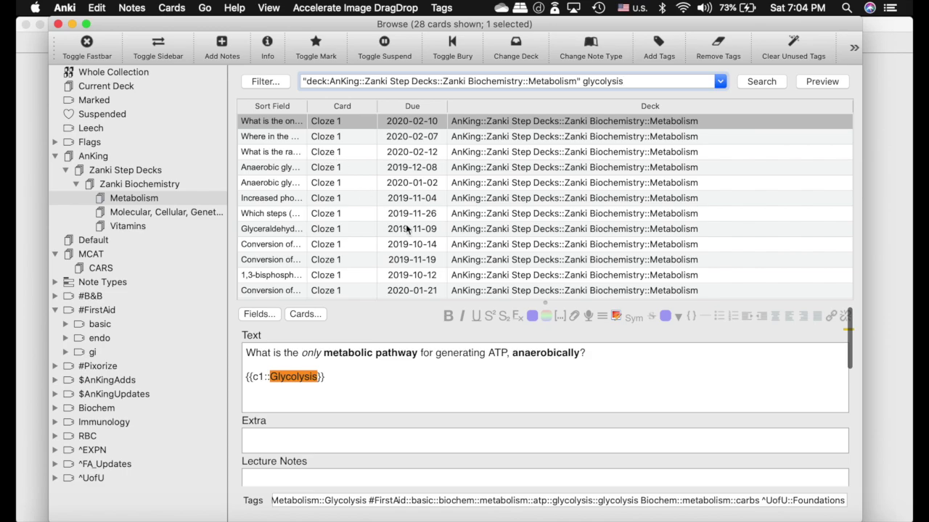
Step: Step through the glycolysis cards to the 1,3-BPG conversion card and place the caret in its Extra field
{"action": "scroll", "coordinate": [418, 394], "scroll_direction": "down", "scroll_amount": 3}
{"action": "scroll", "coordinate": [418, 394], "scroll_direction": "up", "scroll_amount": 3}
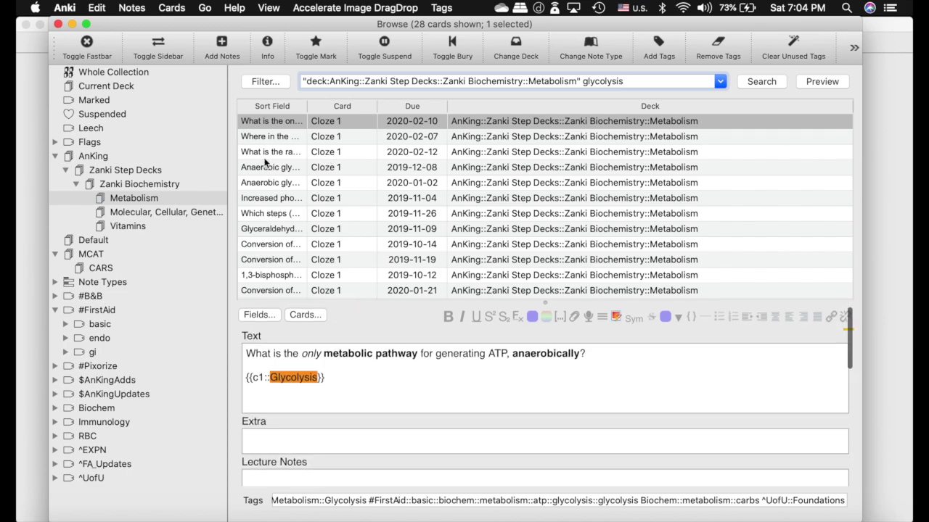
{"action": "left_click", "coordinate": [300, 167]}
{"action": "left_click", "coordinate": [302, 213]}
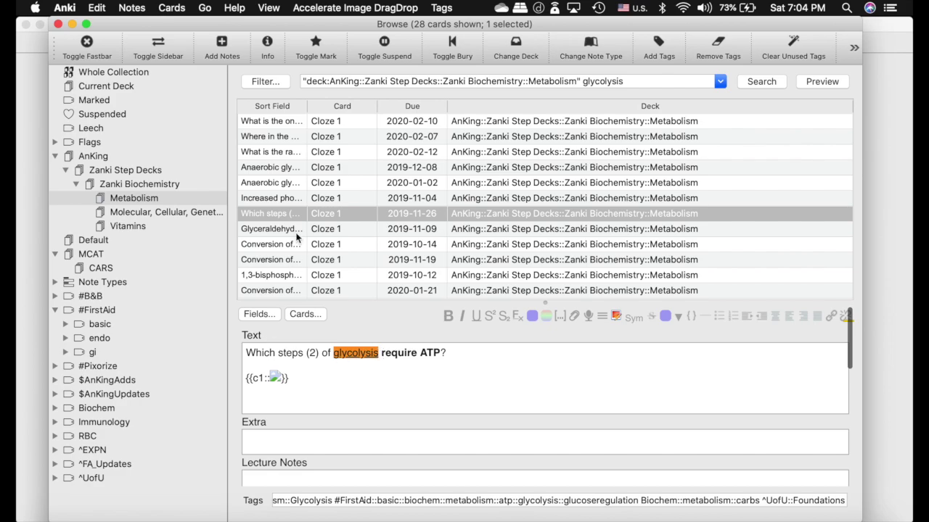
{"action": "left_click", "coordinate": [296, 234]}
{"action": "left_click", "coordinate": [312, 246]}
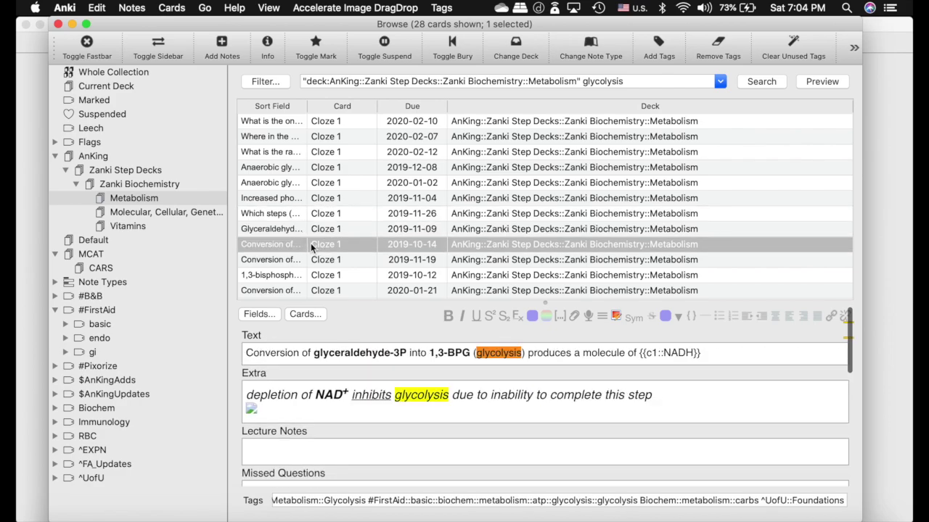
{"action": "left_click", "coordinate": [378, 264]}
{"action": "scroll", "coordinate": [378, 264], "scroll_direction": "down", "scroll_amount": 3}
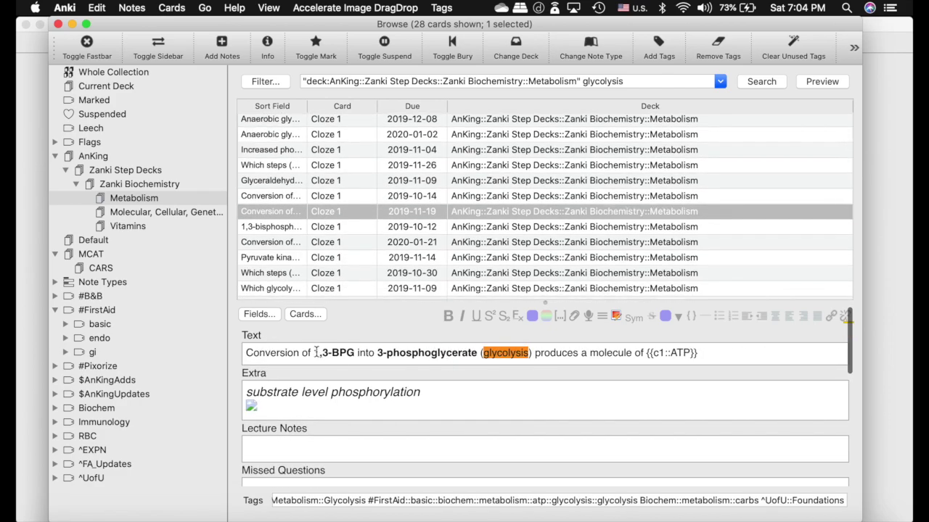
{"action": "left_click_drag", "start_coordinate": [314, 352], "coordinate": [354, 353]}
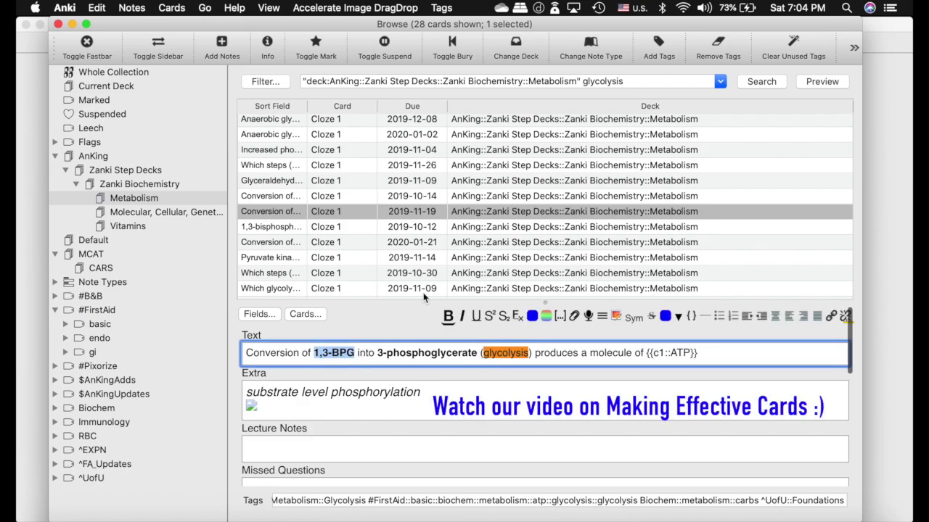
{"action": "left_click", "coordinate": [455, 392]}
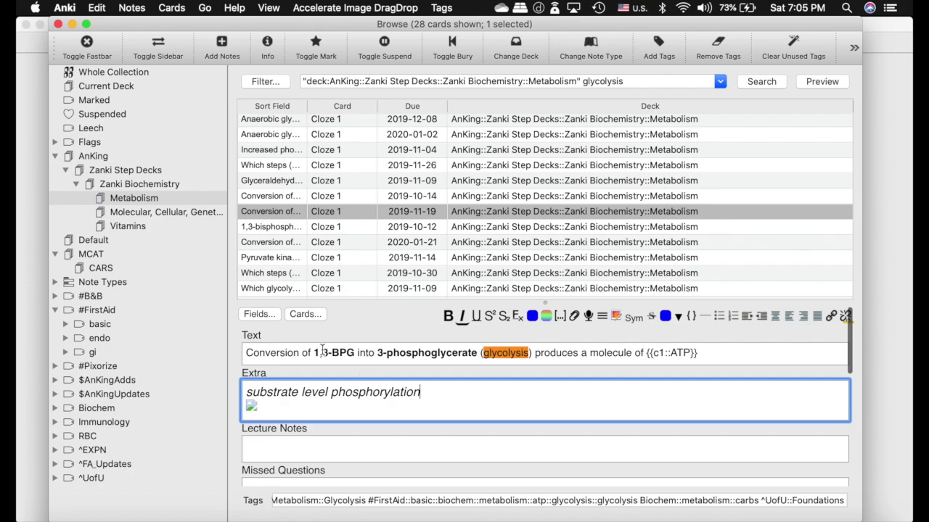
{"action": "left_click", "coordinate": [254, 407]}
Step: Close Browse and confirm Image Occlusion Enhanced for Anki 21 alpha is listed in Tools > Add-ons
{"action": "left_click", "coordinate": [58, 24]}
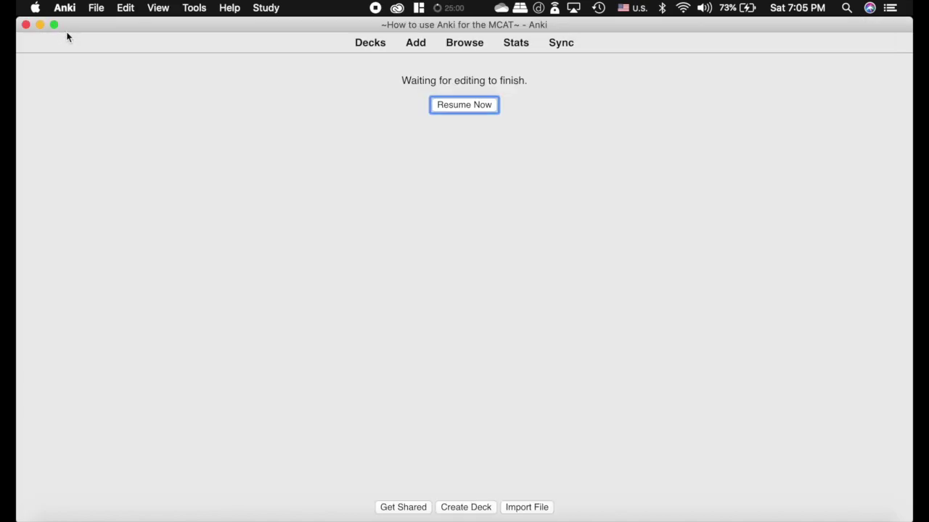
{"action": "left_click", "coordinate": [194, 7]}
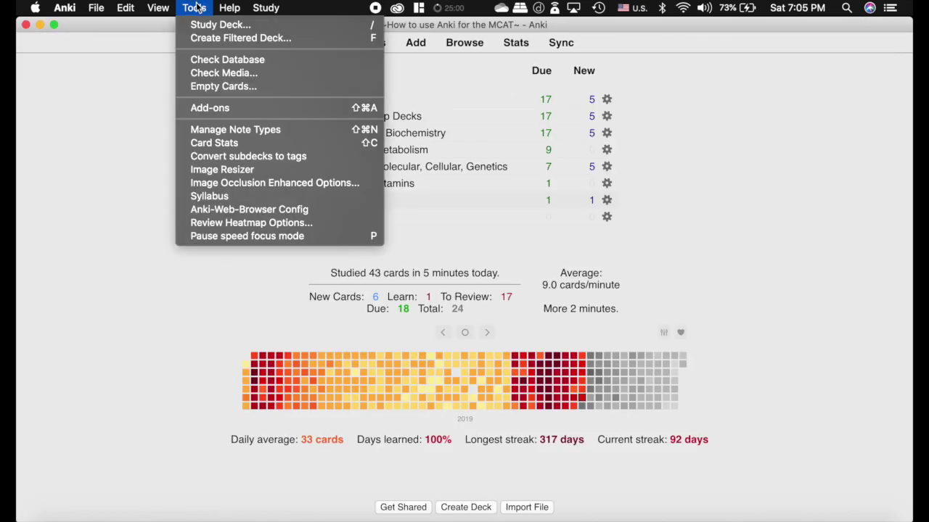
{"action": "left_click", "coordinate": [240, 108]}
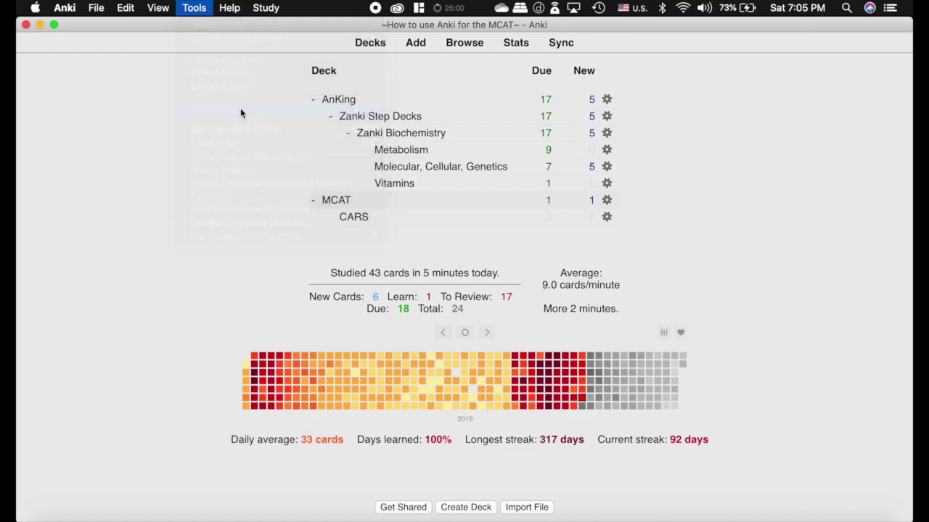
{"action": "left_click_drag", "start_coordinate": [514, 65], "coordinate": [491, 477]}
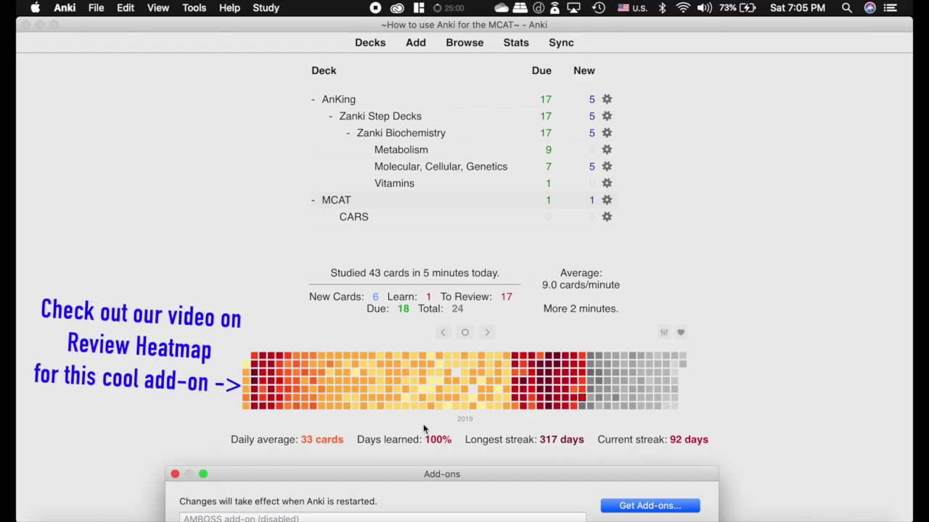
{"action": "left_click_drag", "start_coordinate": [499, 475], "coordinate": [512, 62]}
{"action": "scroll", "coordinate": [373, 252], "scroll_direction": "down", "scroll_amount": 3}
{"action": "scroll", "coordinate": [373, 251], "scroll_direction": "down", "scroll_amount": 10}
{"action": "scroll", "coordinate": [373, 252], "scroll_direction": "up", "scroll_amount": 15}
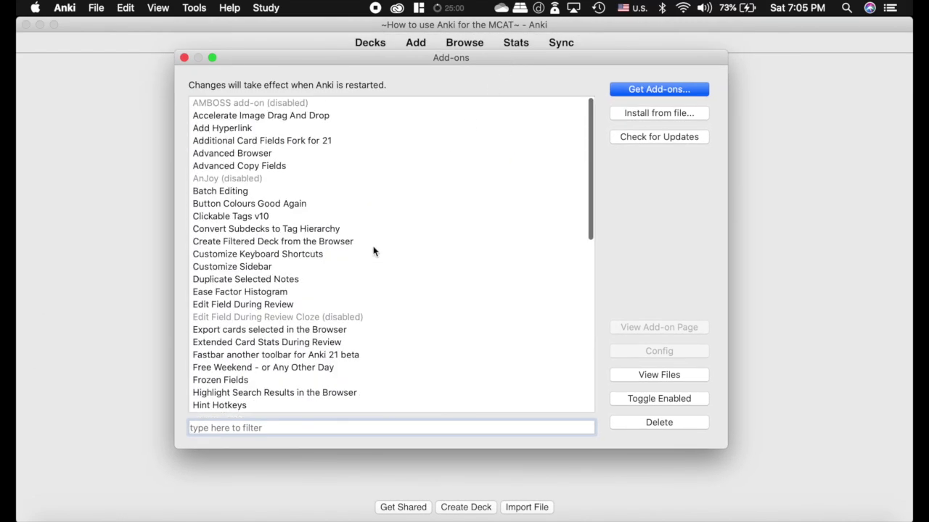
{"action": "scroll", "coordinate": [374, 252], "scroll_direction": "down", "scroll_amount": 5}
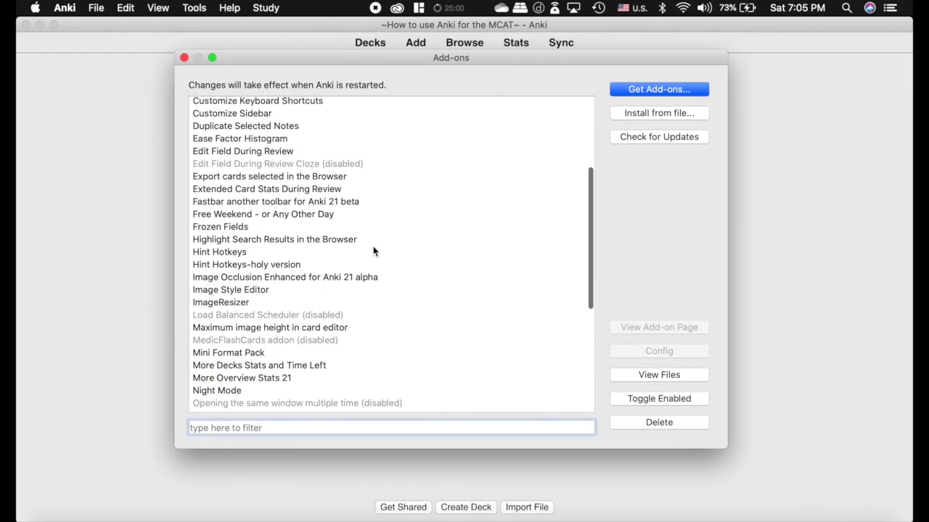
{"action": "left_click", "coordinate": [253, 279]}
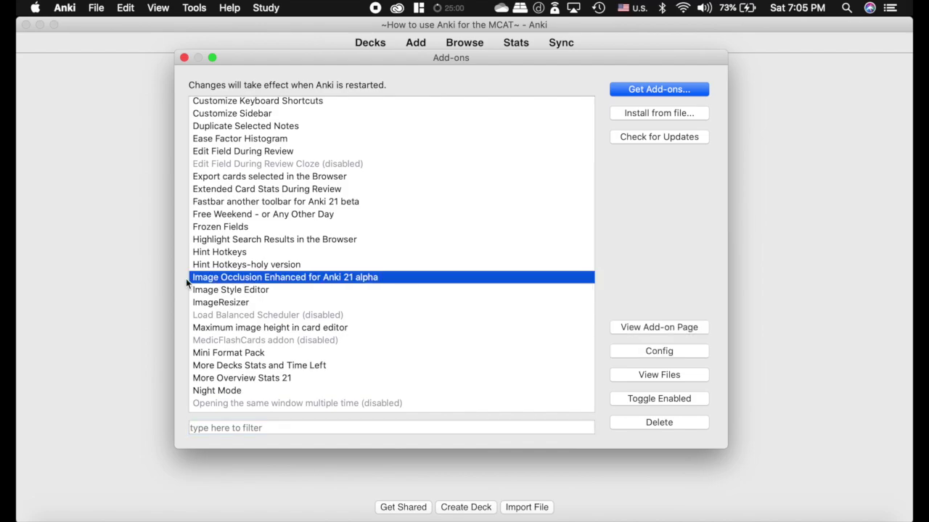
{"action": "left_click", "coordinate": [184, 58]}
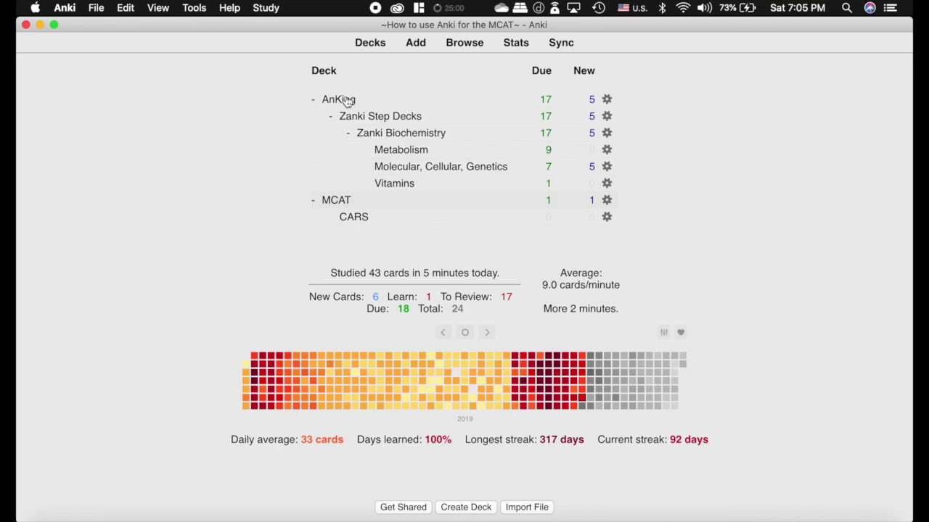
Step: Open the MCAT deck overview, then screenshot the Nature Krebs cycle diagram from Google Images
{"action": "left_click", "coordinate": [335, 201]}
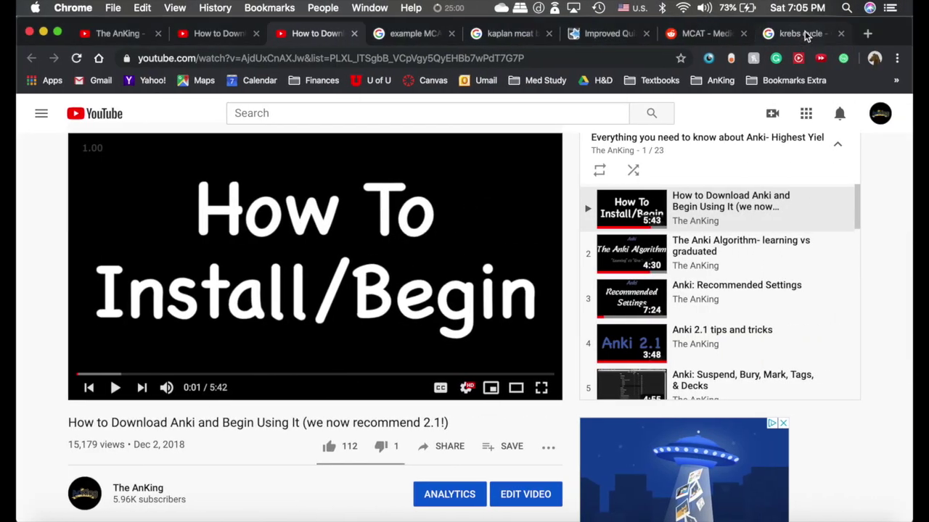
{"action": "left_click", "coordinate": [801, 33]}
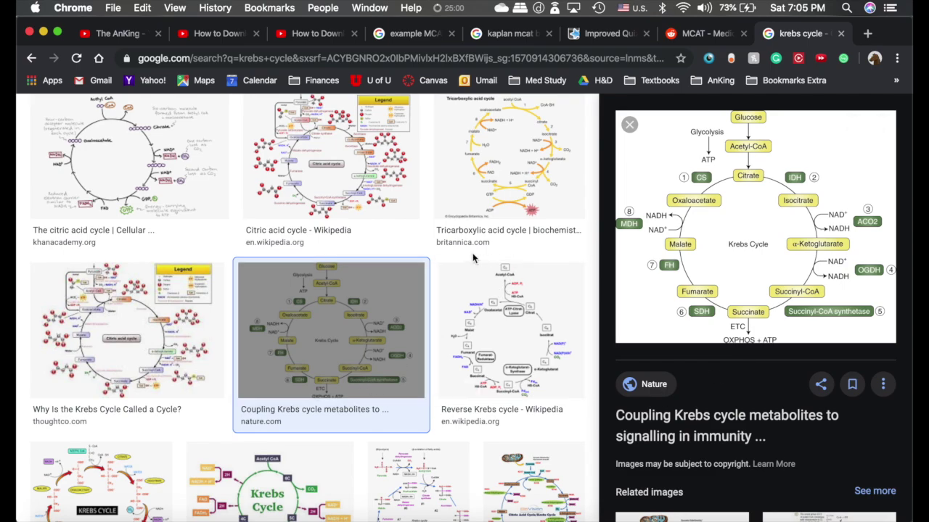
{"action": "key", "text": "super+shift+4"}
{"action": "left_click_drag", "start_coordinate": [618, 111], "coordinate": [898, 347]}
{"action": "key", "text": "ctrl+Left"}
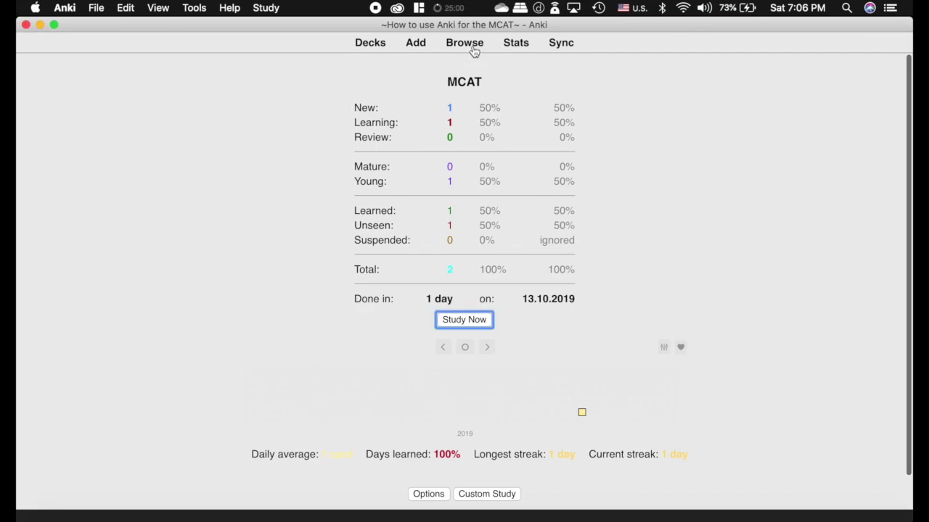
Step: Load the Krebs cycle diagram into Image Occlusion, mask Acetyl-CoA through Succinyl-CoA, and create Hide All, Guess One cards
{"action": "left_click", "coordinate": [415, 43]}
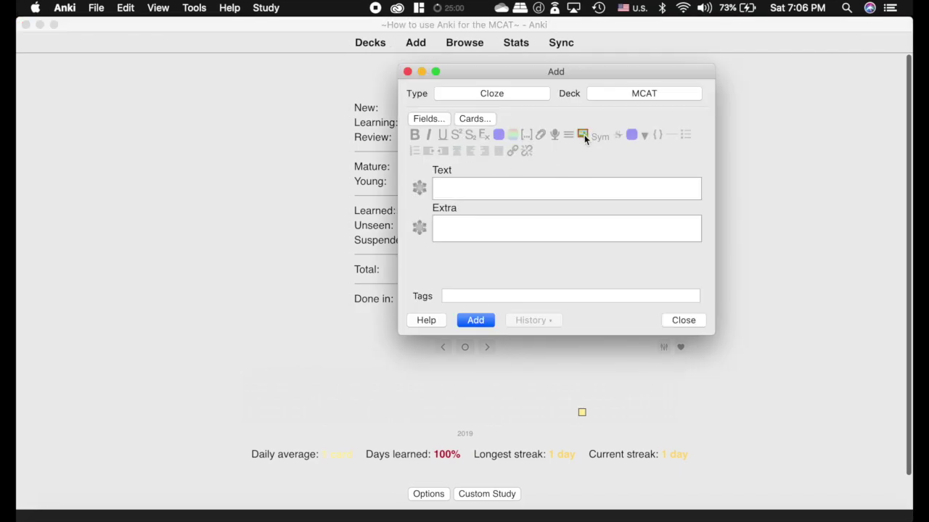
{"action": "left_click", "coordinate": [583, 136]}
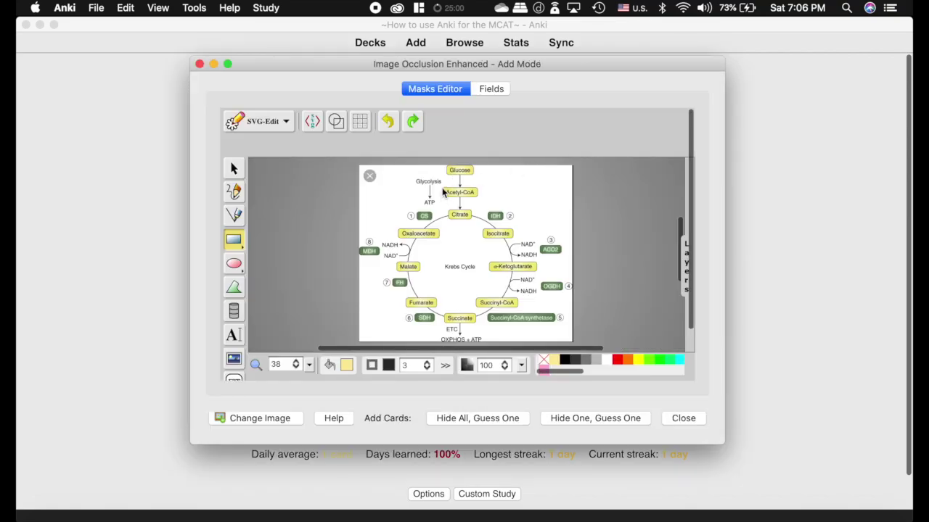
{"action": "left_click_drag", "start_coordinate": [441, 187], "coordinate": [540, 273]}
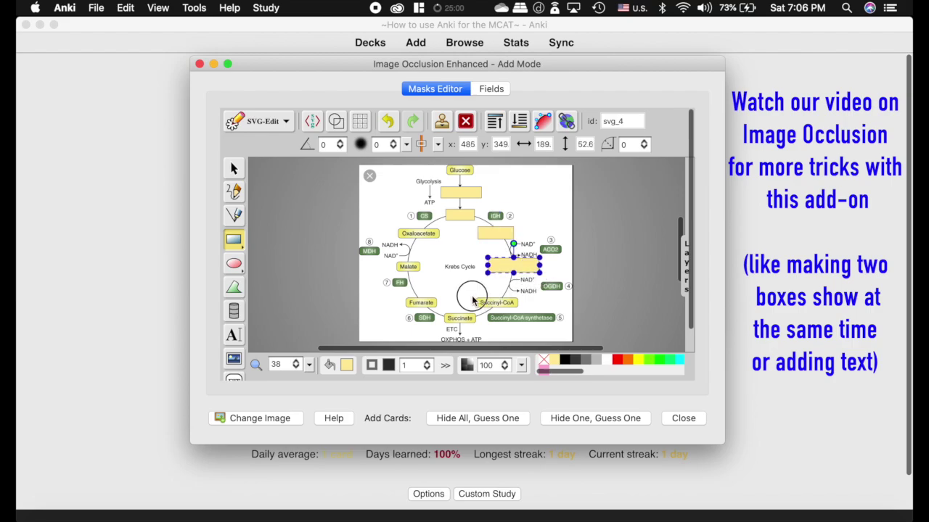
{"action": "left_click_drag", "start_coordinate": [472, 296], "coordinate": [523, 309]}
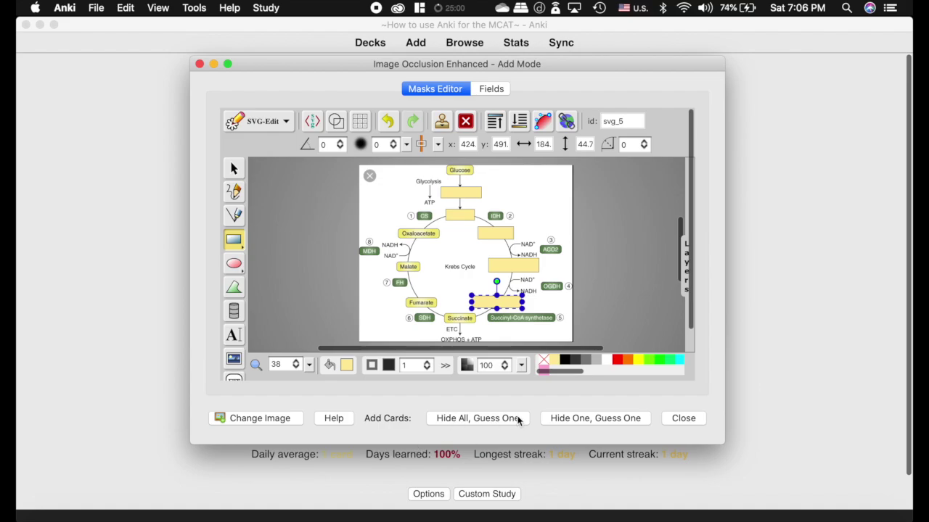
{"action": "left_click", "coordinate": [493, 420]}
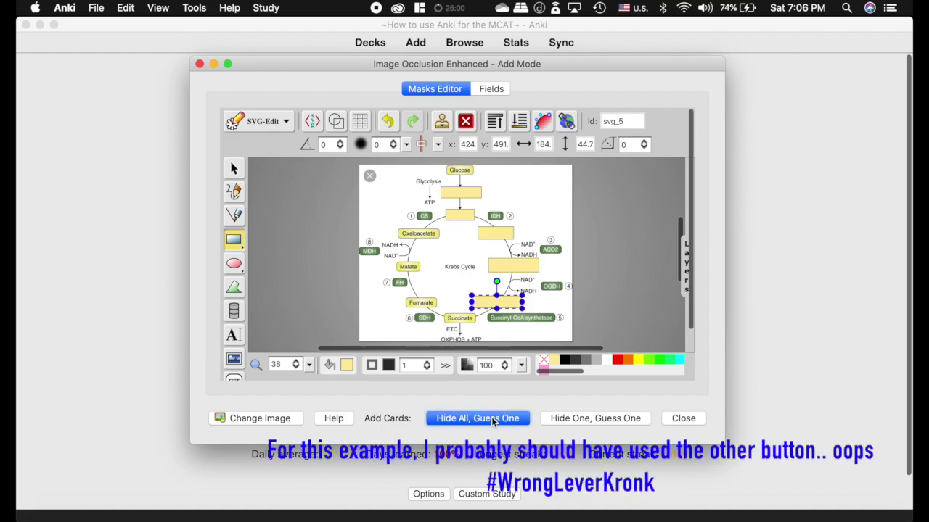
Step: Close the occlusion editor and Add window, start studying MCAT, and answer the cloze card
{"action": "left_click", "coordinate": [200, 64]}
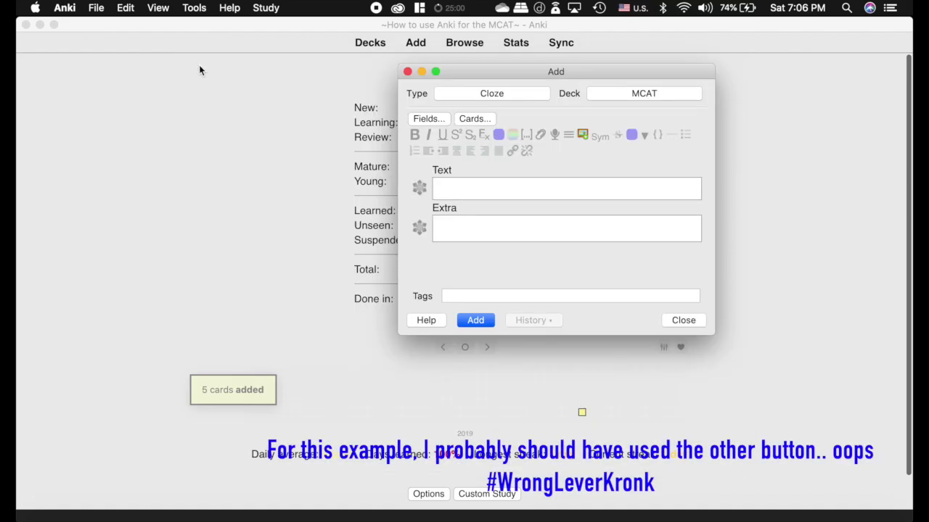
{"action": "left_click", "coordinate": [408, 72]}
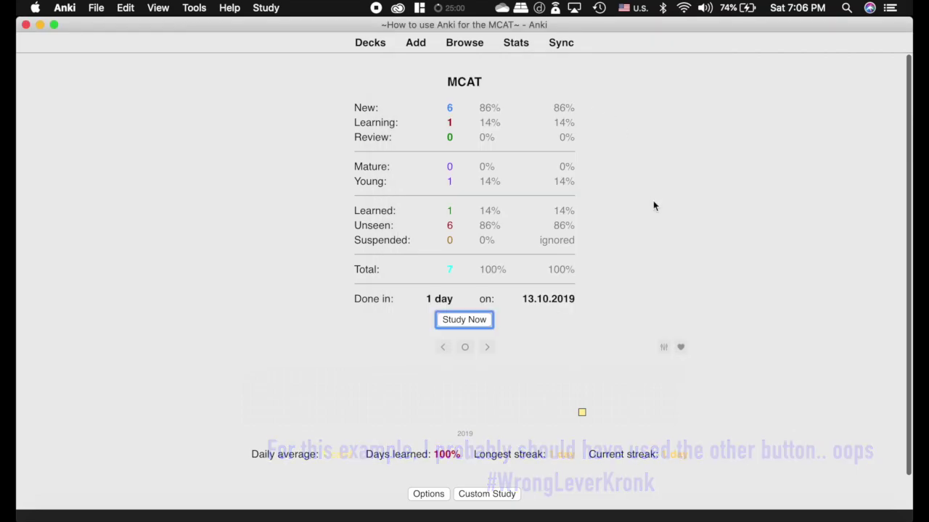
{"action": "left_click", "coordinate": [468, 326]}
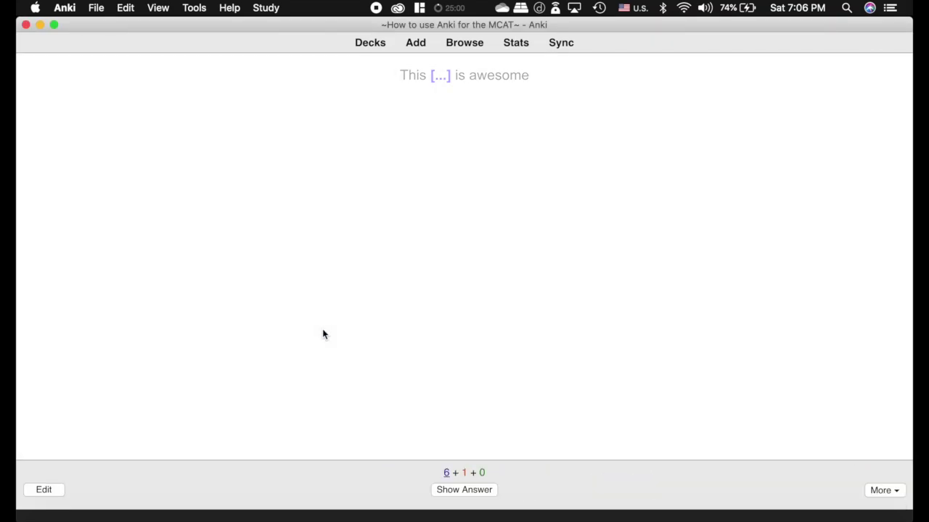
{"action": "key", "text": "space"}
{"action": "key", "text": "space"}
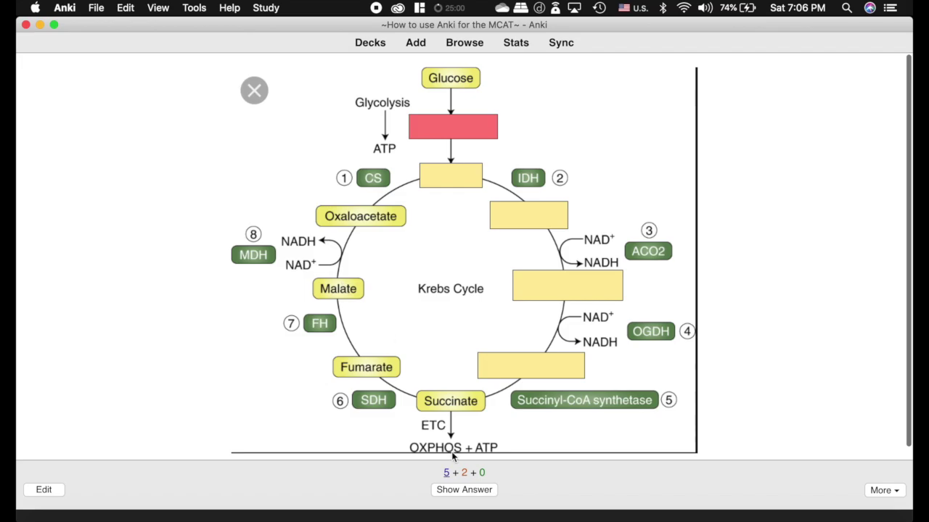
Step: Reveal the Acetyl-CoA label on the Krebs cycle card and toggle the masks to view the full diagram
{"action": "left_click", "coordinate": [465, 491]}
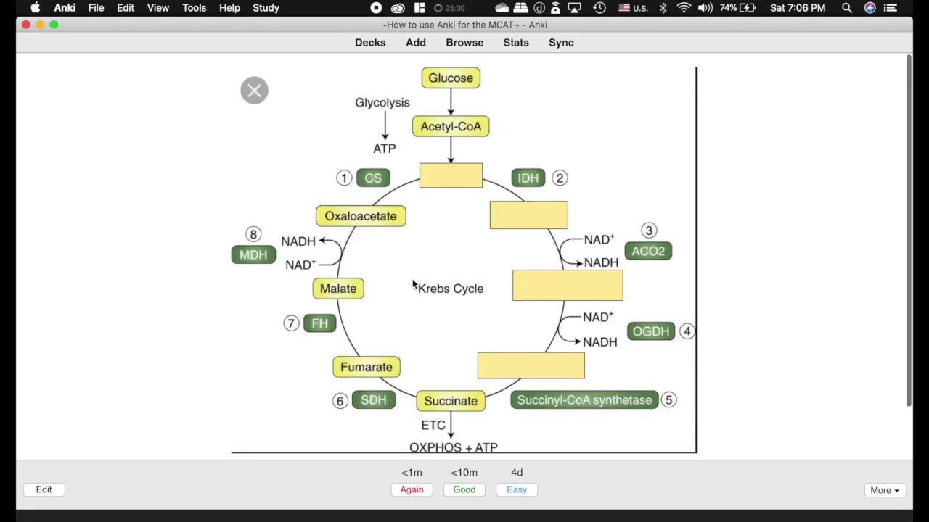
{"action": "scroll", "coordinate": [412, 285], "scroll_direction": "down", "scroll_amount": 2}
{"action": "scroll", "coordinate": [412, 284], "scroll_direction": "up", "scroll_amount": 3}
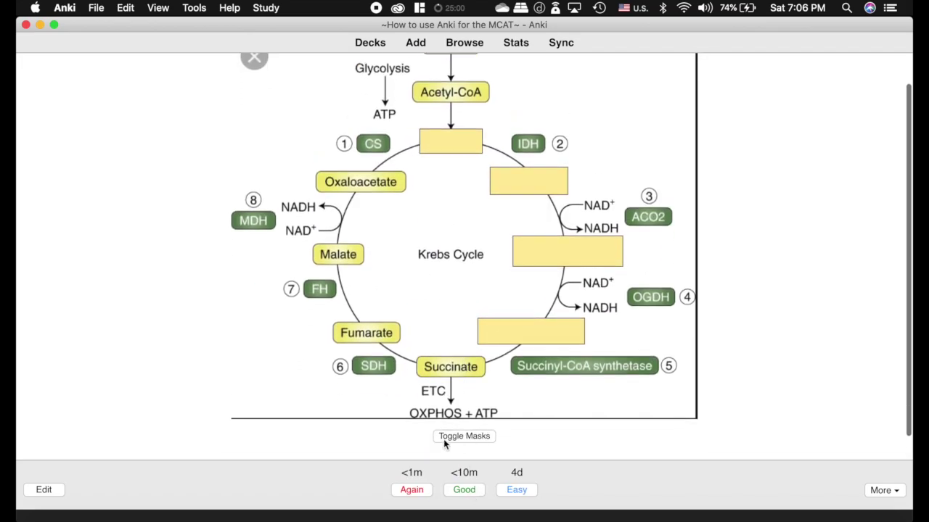
{"action": "left_click", "coordinate": [471, 437]}
{"action": "left_click", "coordinate": [471, 437]}
{"action": "left_click", "coordinate": [471, 437]}
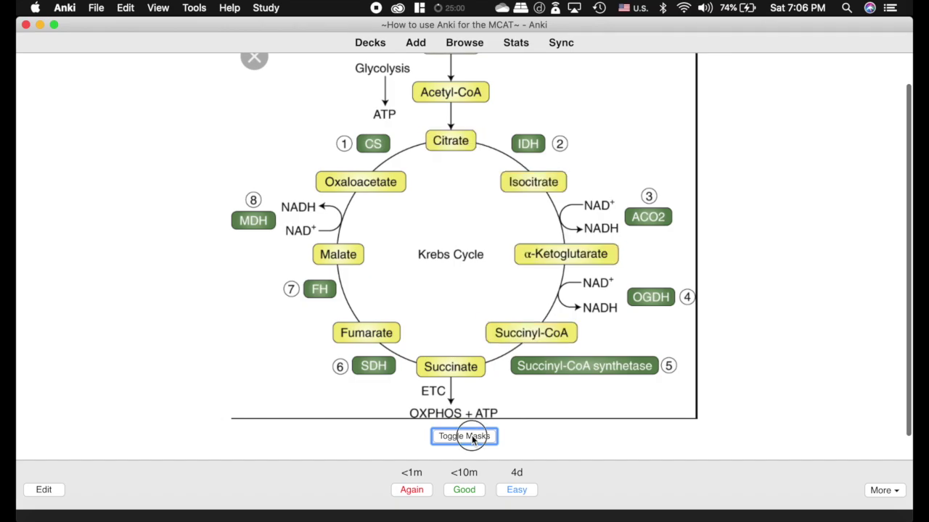
{"action": "left_click", "coordinate": [472, 438]}
{"action": "scroll", "coordinate": [453, 311], "scroll_direction": "up", "scroll_amount": 2}
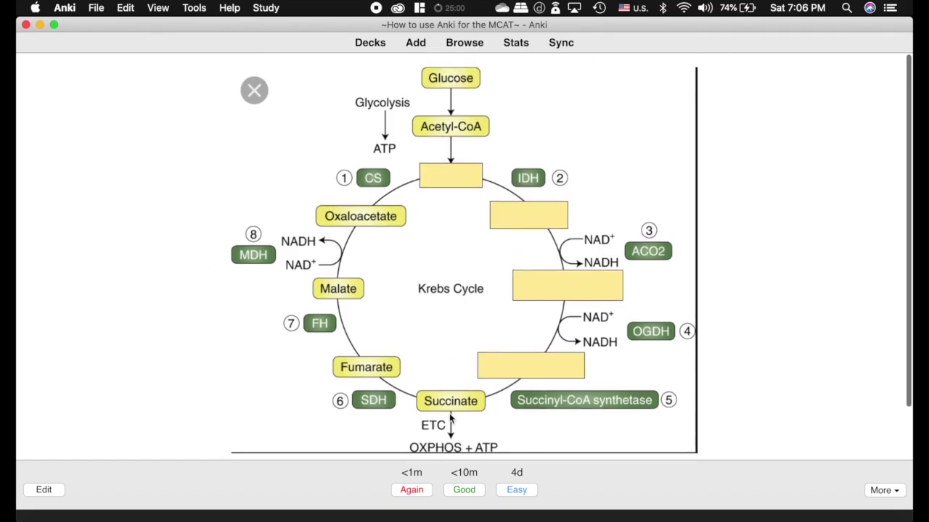
Step: Rate the Krebs cycle card Good and return to the deck list
{"action": "left_click", "coordinate": [469, 492]}
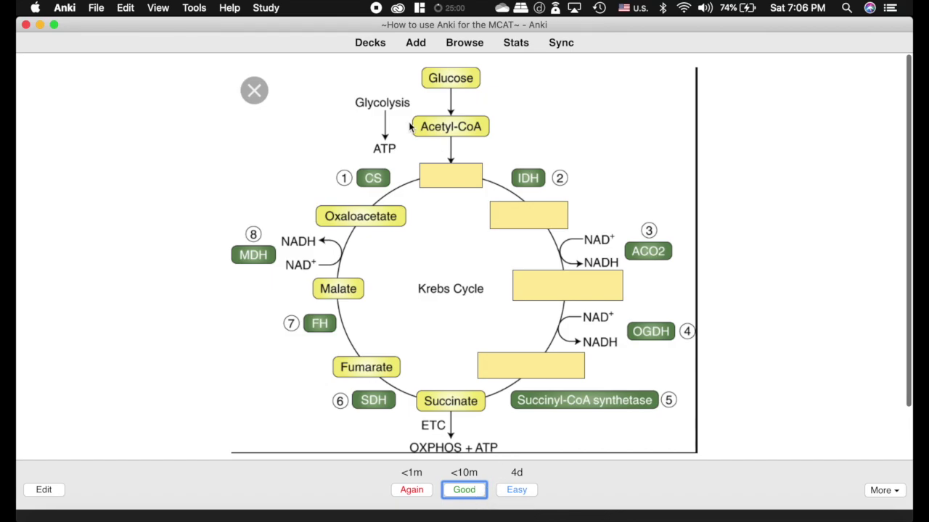
{"action": "left_click", "coordinate": [468, 492]}
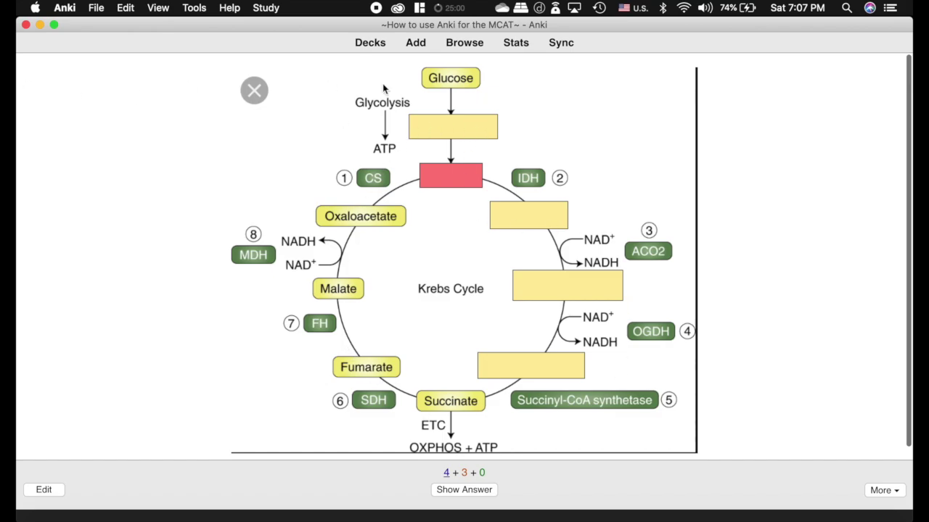
{"action": "left_click", "coordinate": [370, 44]}
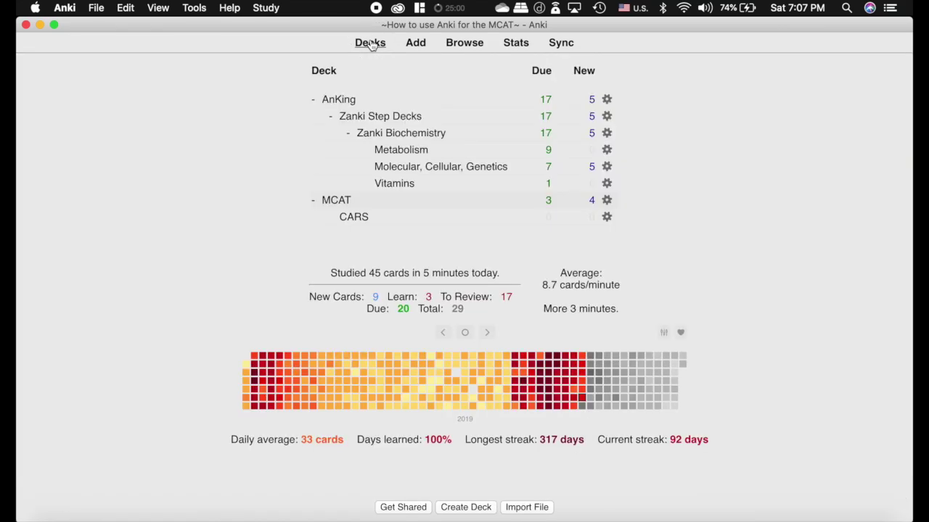
{"action": "key", "text": "super+Tab"}
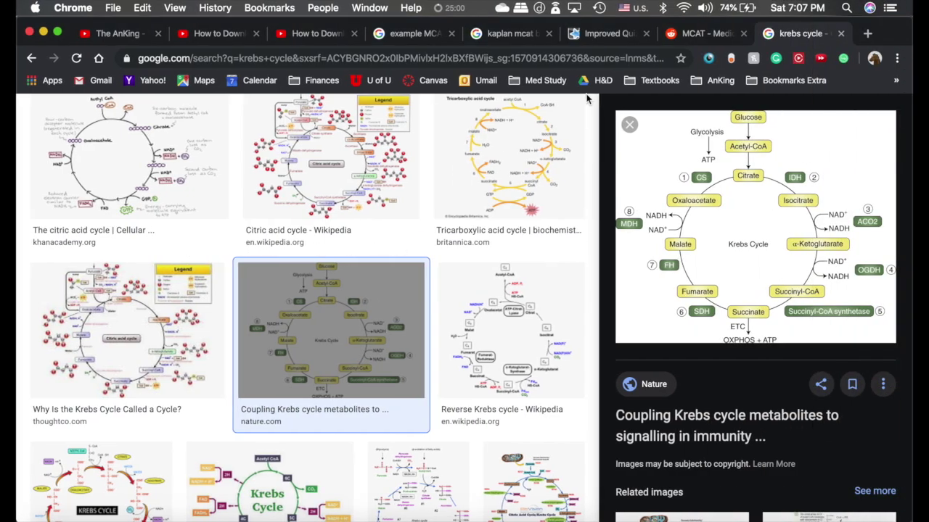
{"action": "left_click", "coordinate": [606, 34]}
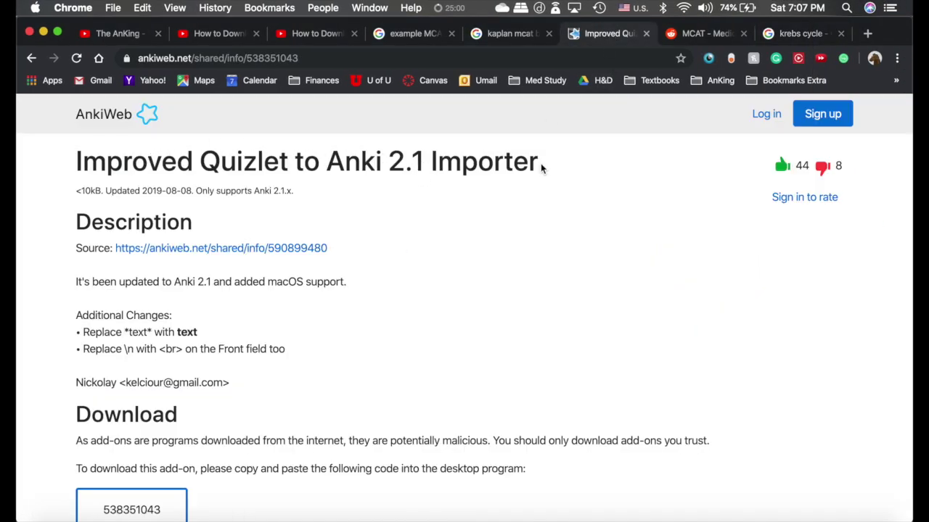
{"action": "left_click_drag", "start_coordinate": [544, 166], "coordinate": [203, 163]}
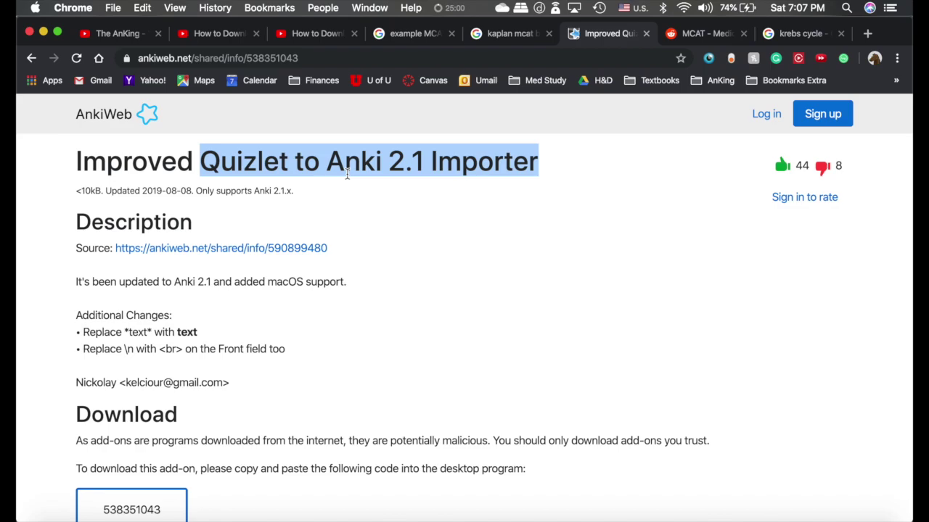
{"action": "left_click", "coordinate": [407, 219]}
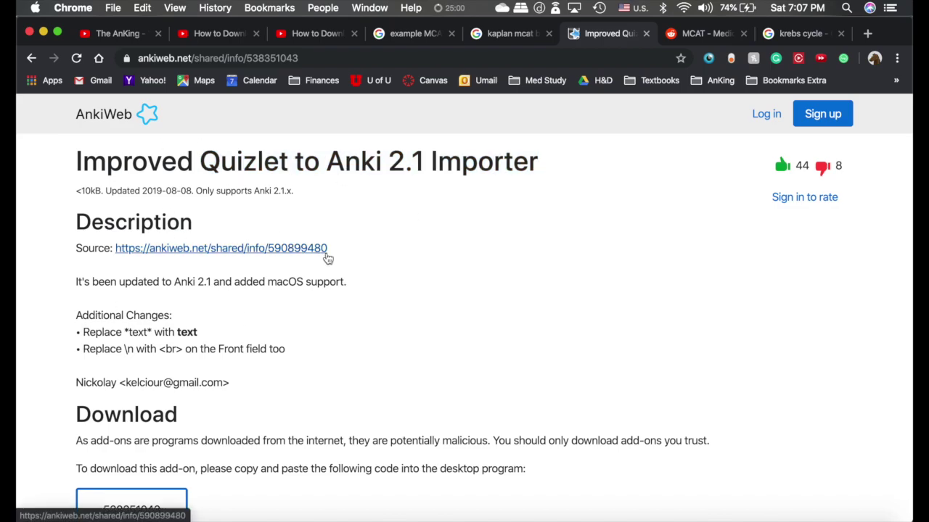
{"action": "key", "text": "super+Tab"}
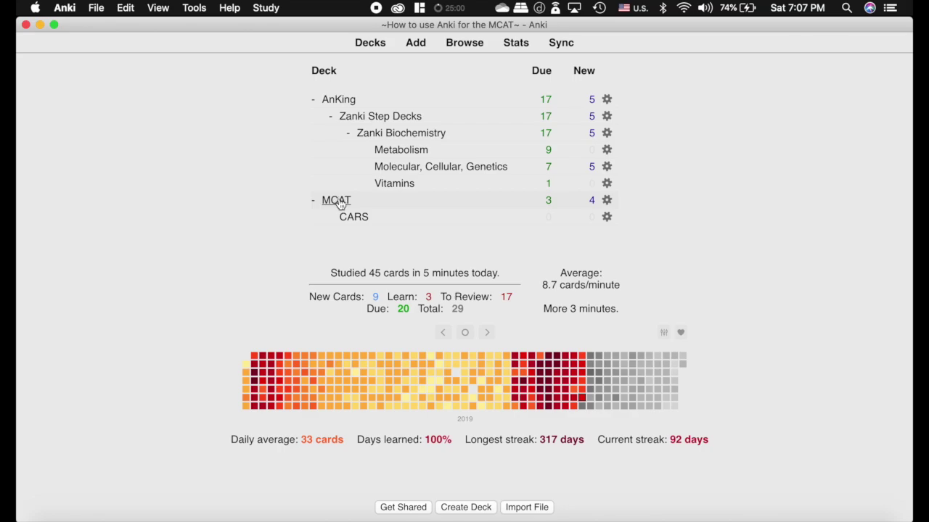
Step: Study MCAT, show the Krebs cycle card's answer, and bring up Reschedule Days with Ctrl+M
{"action": "left_click", "coordinate": [339, 203]}
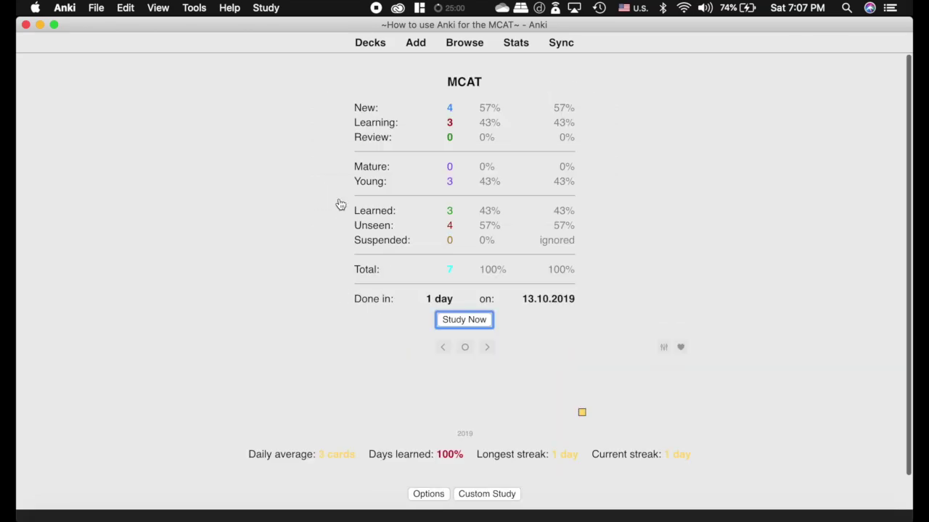
{"action": "key", "text": "space"}
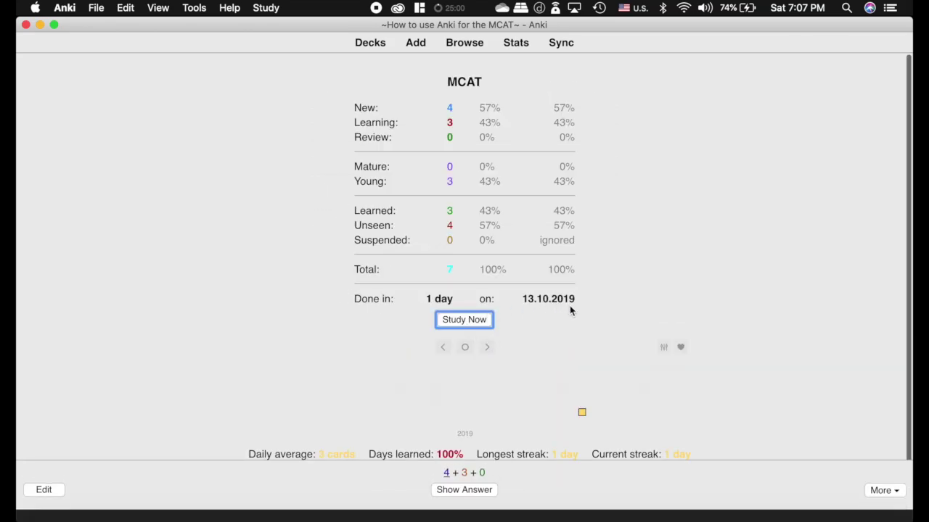
{"action": "key", "text": "space"}
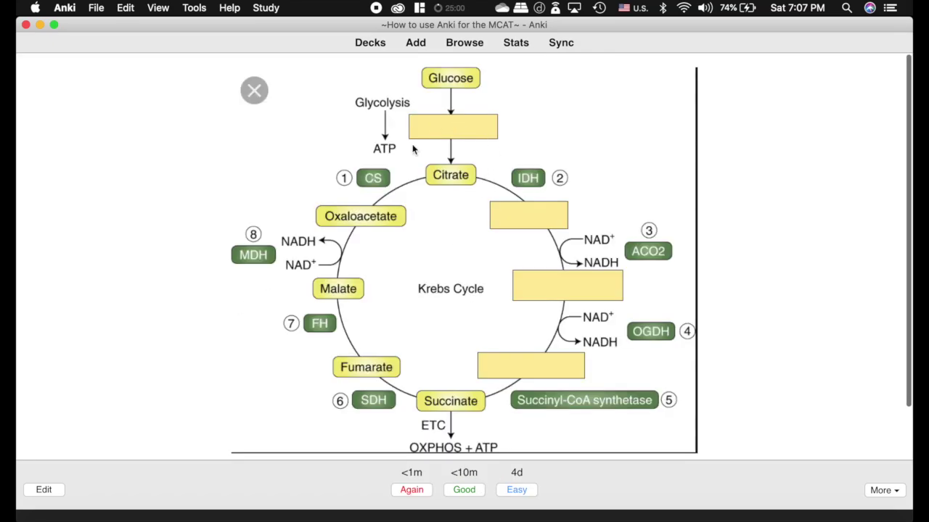
{"action": "scroll", "coordinate": [468, 354], "scroll_direction": "down", "scroll_amount": 2}
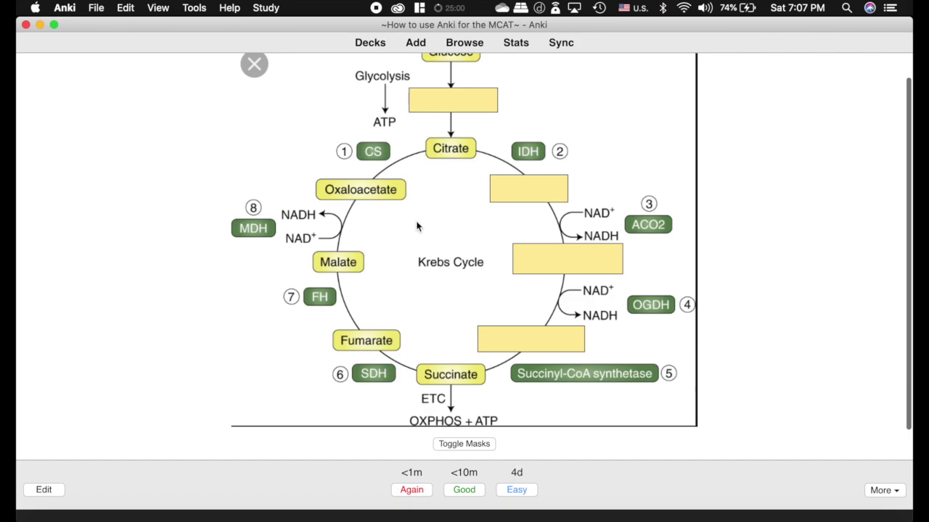
{"action": "scroll", "coordinate": [417, 227], "scroll_direction": "up", "scroll_amount": 2}
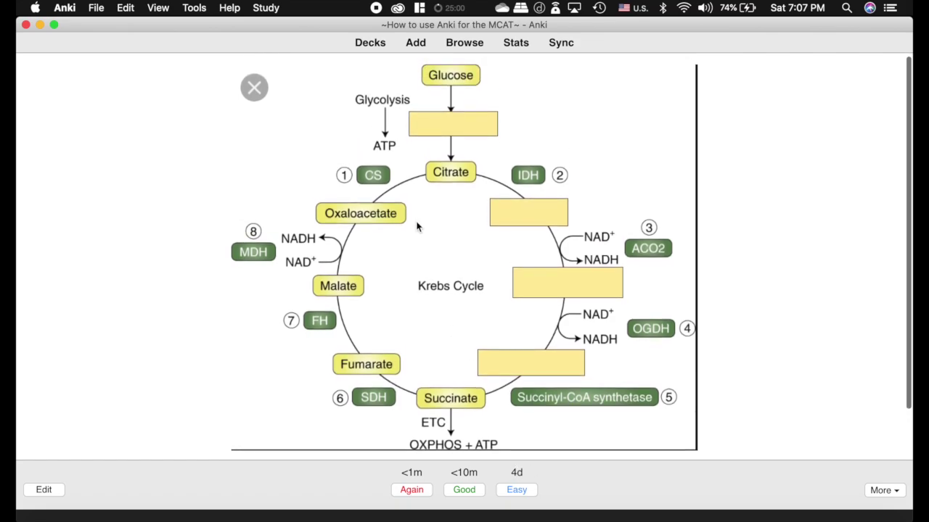
{"action": "key", "text": "ctrl+m"}
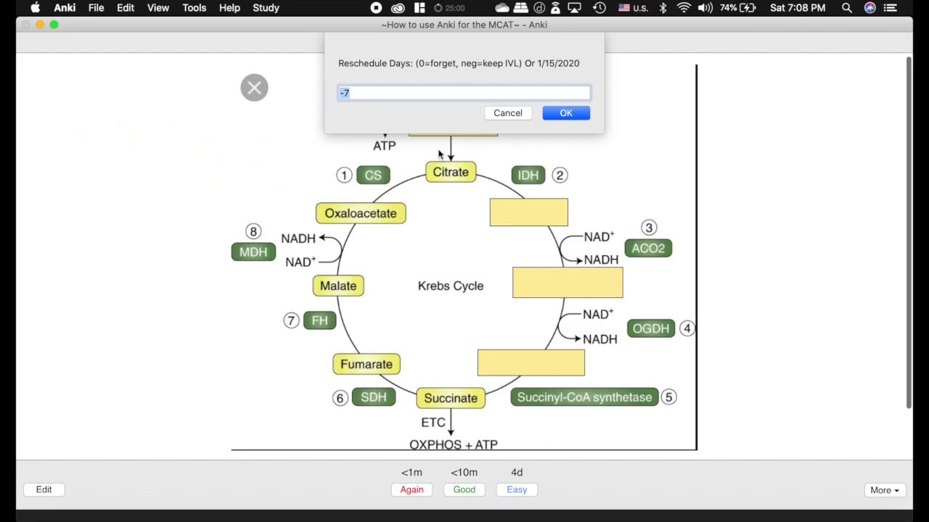
Step: Replace the -7 days value with 1/14/2020 and confirm the reschedule
{"action": "left_click", "coordinate": [367, 93]}
{"action": "triple_click", "coordinate": [369, 90]}
{"action": "type", "text": "1/14/2020"}
{"action": "left_click", "coordinate": [578, 114]}
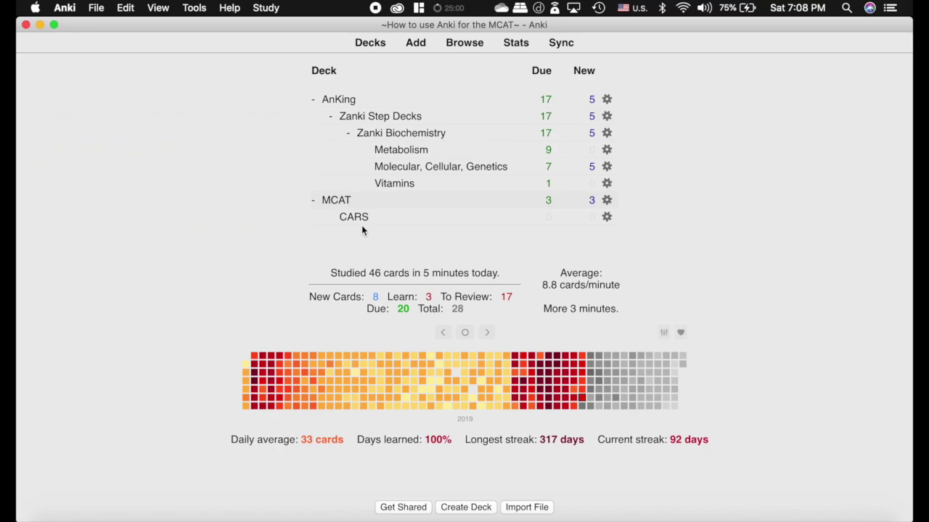
Step: Switch to Chrome and browse the kaplan mcat books image results
{"action": "key", "text": "ctrl+Right"}
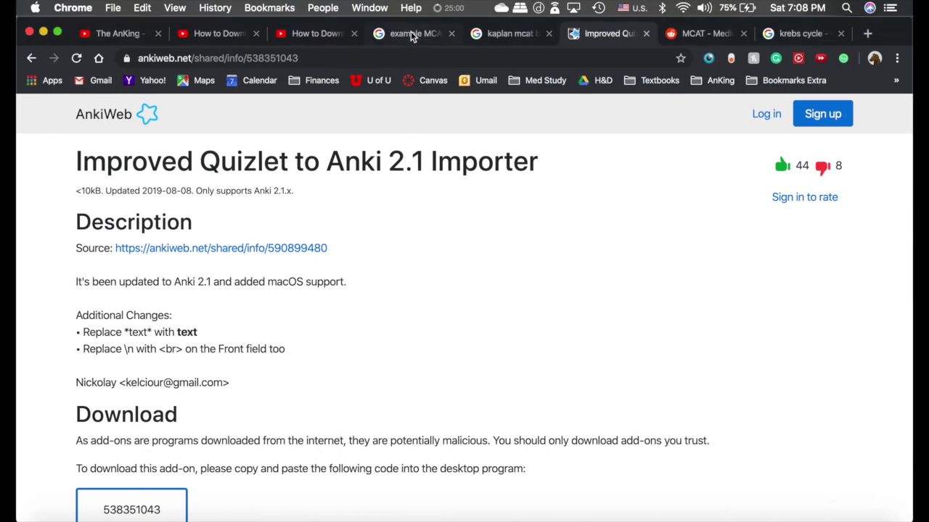
{"action": "left_click", "coordinate": [412, 34]}
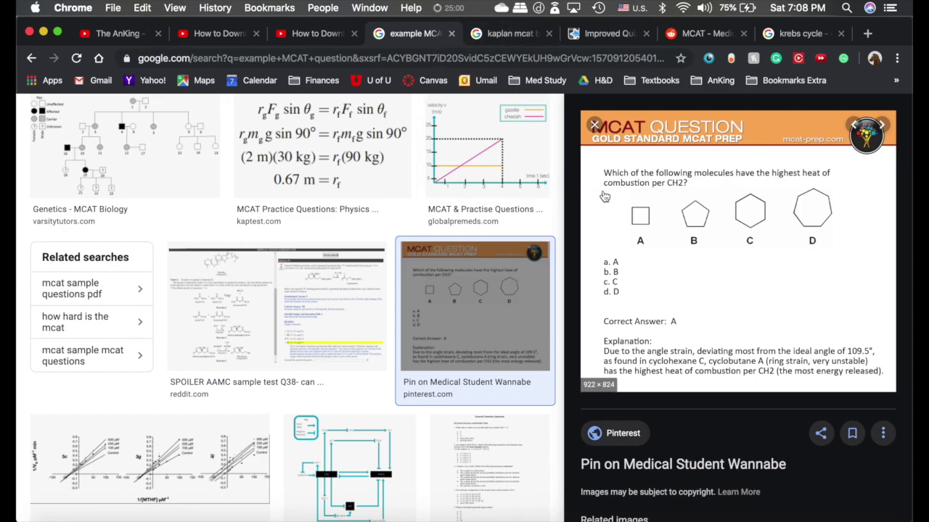
{"action": "left_click", "coordinate": [520, 38]}
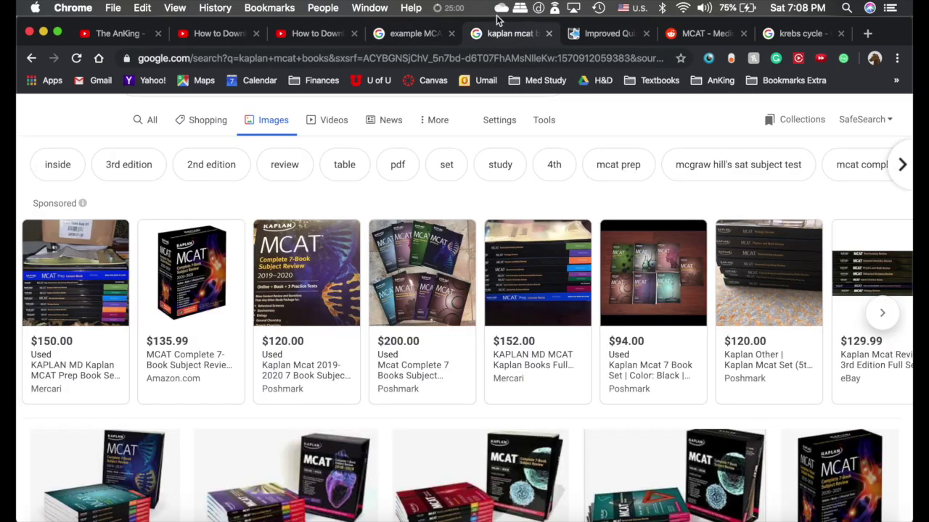
{"action": "scroll", "coordinate": [283, 407], "scroll_direction": "down", "scroll_amount": 1}
{"action": "scroll", "coordinate": [282, 408], "scroll_direction": "down", "scroll_amount": 2}
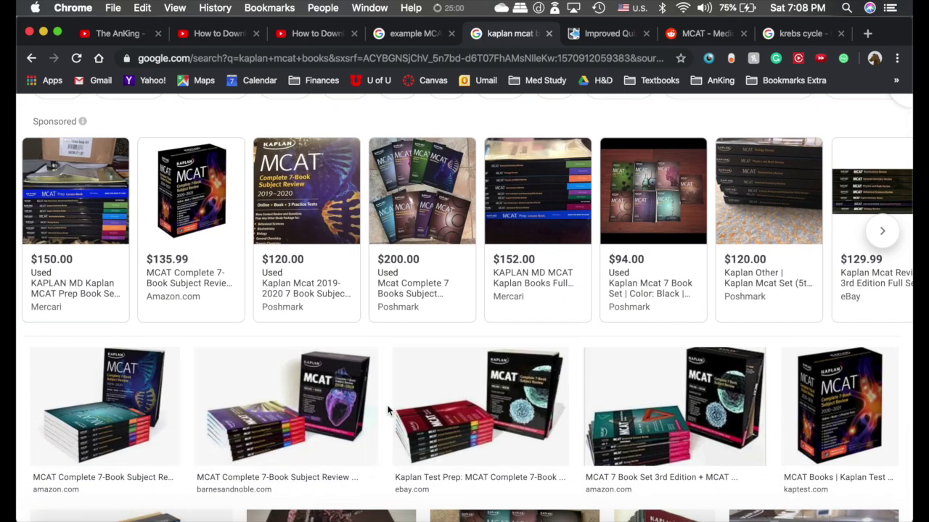
{"action": "scroll", "coordinate": [388, 411], "scroll_direction": "down", "scroll_amount": 1}
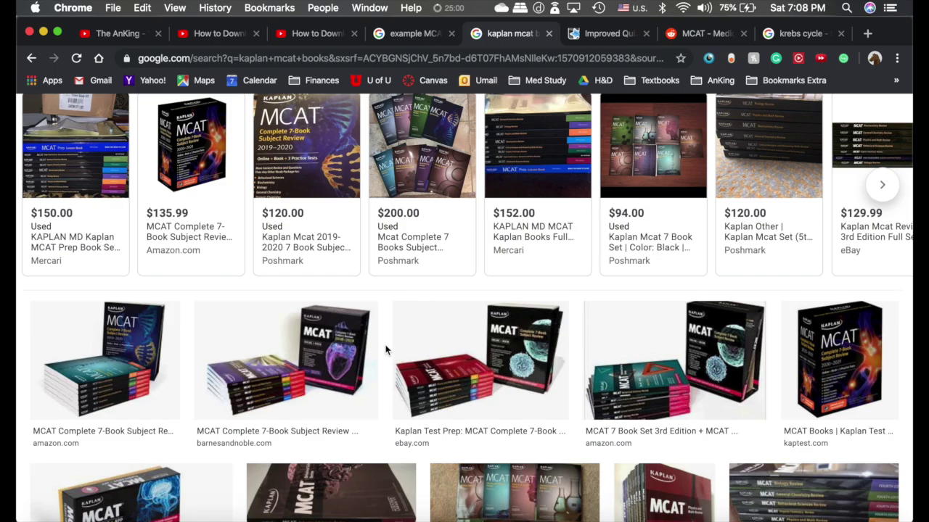
{"action": "scroll", "coordinate": [385, 350], "scroll_direction": "up", "scroll_amount": 2}
{"action": "scroll", "coordinate": [385, 350], "scroll_direction": "down", "scroll_amount": 2}
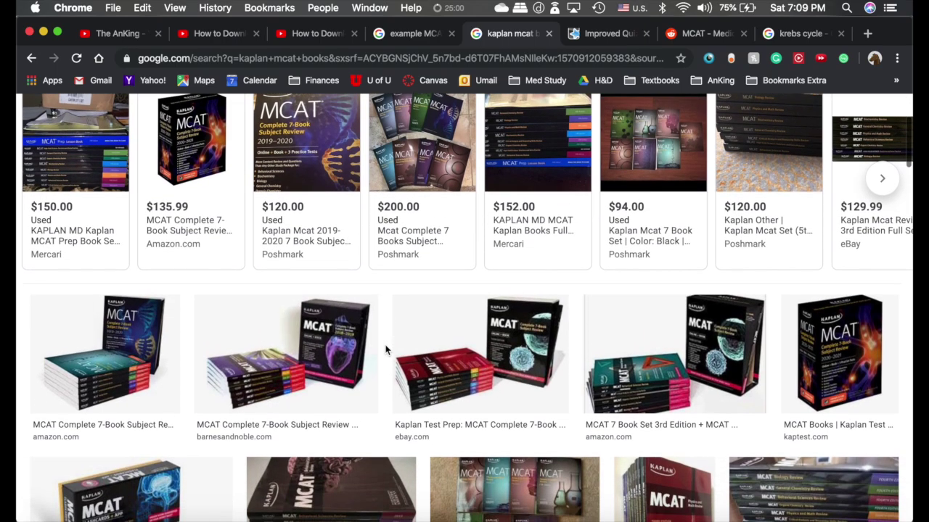
{"action": "scroll", "coordinate": [385, 351], "scroll_direction": "down", "scroll_amount": 2}
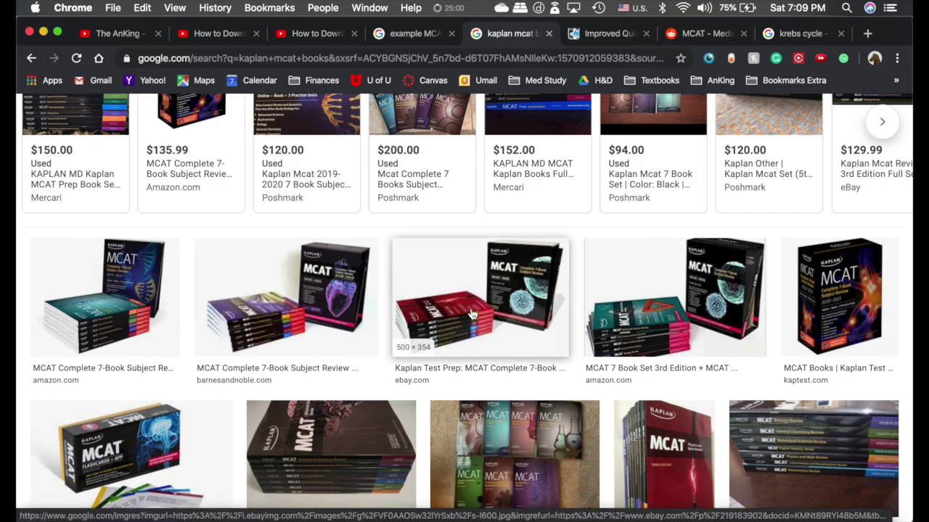
{"action": "scroll", "coordinate": [421, 319], "scroll_direction": "up", "scroll_amount": 5}
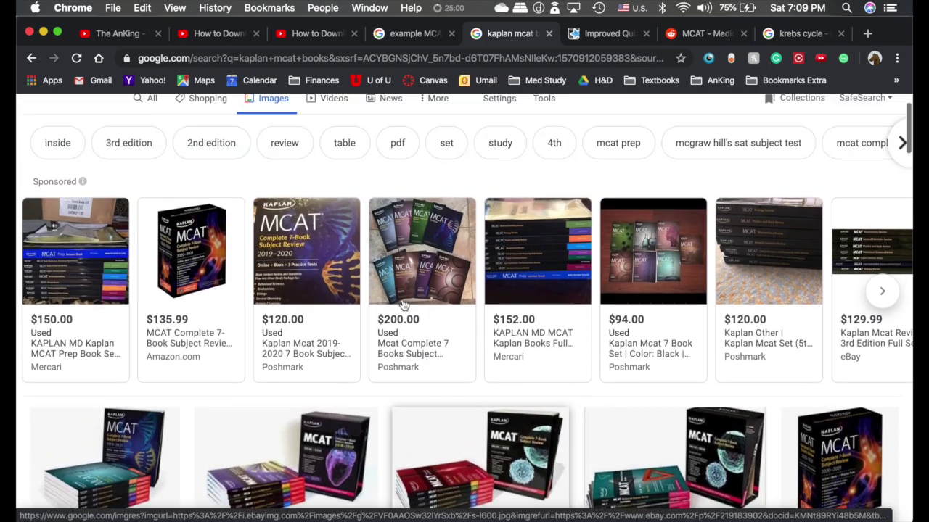
{"action": "scroll", "coordinate": [404, 304], "scroll_direction": "up", "scroll_amount": 2}
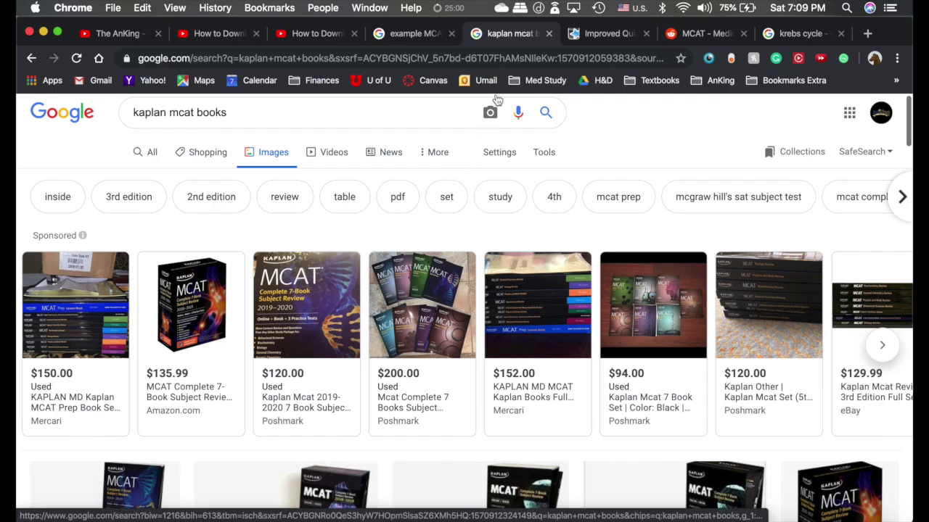
Step: Return to the example MCAT results and screenshot the heat-of-combustion question preview
{"action": "left_click", "coordinate": [424, 34]}
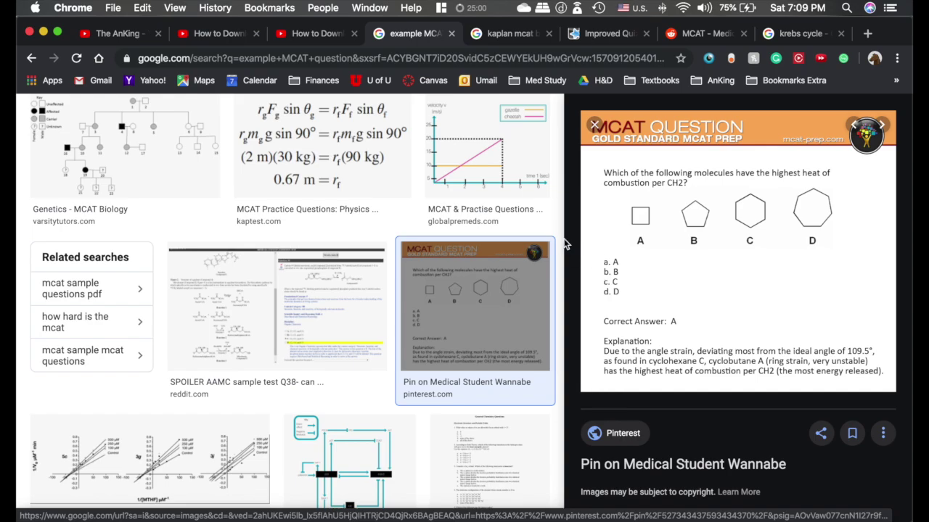
{"action": "key", "text": "super+shift+4"}
{"action": "left_click_drag", "start_coordinate": [578, 108], "coordinate": [885, 389]}
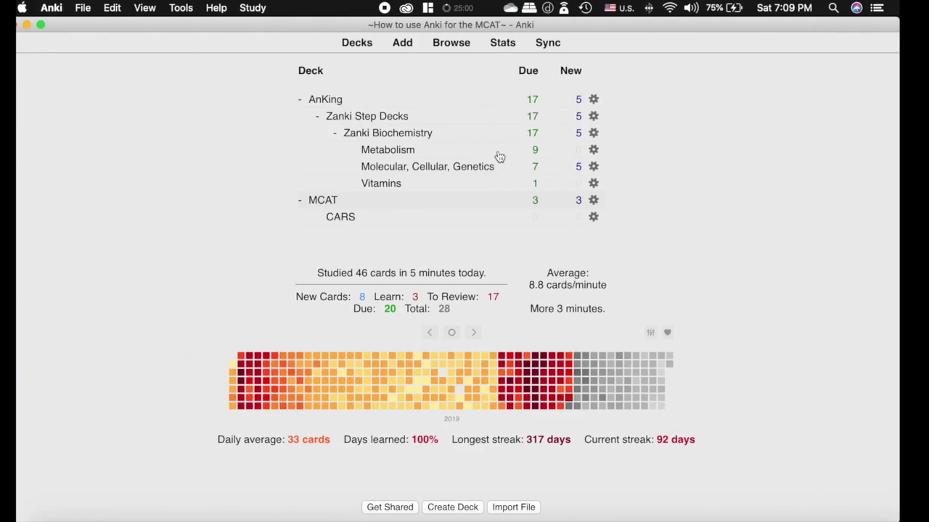
Step: Start a new note, paste the question screenshot into Text, and add 'The answer is {{c1::A}}'
{"action": "left_click", "coordinate": [415, 42]}
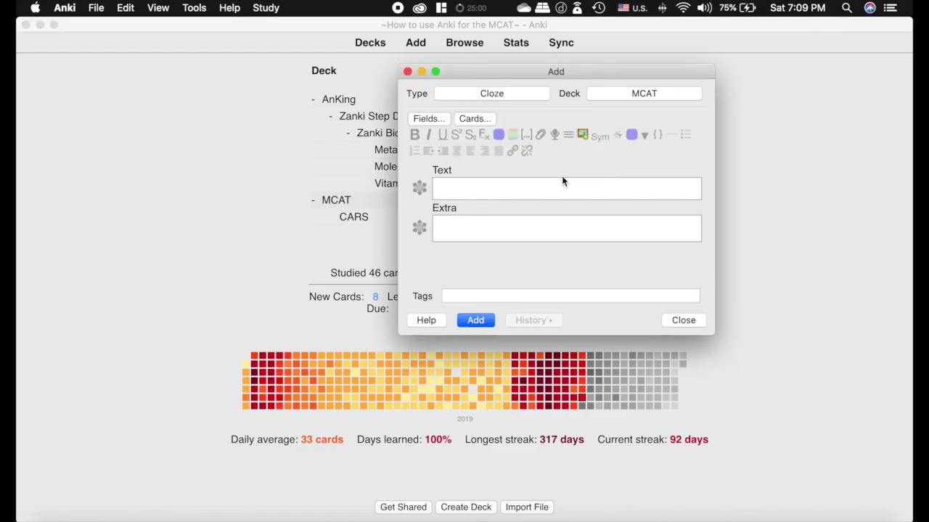
{"action": "left_click", "coordinate": [465, 189]}
{"action": "key", "text": "super+v"}
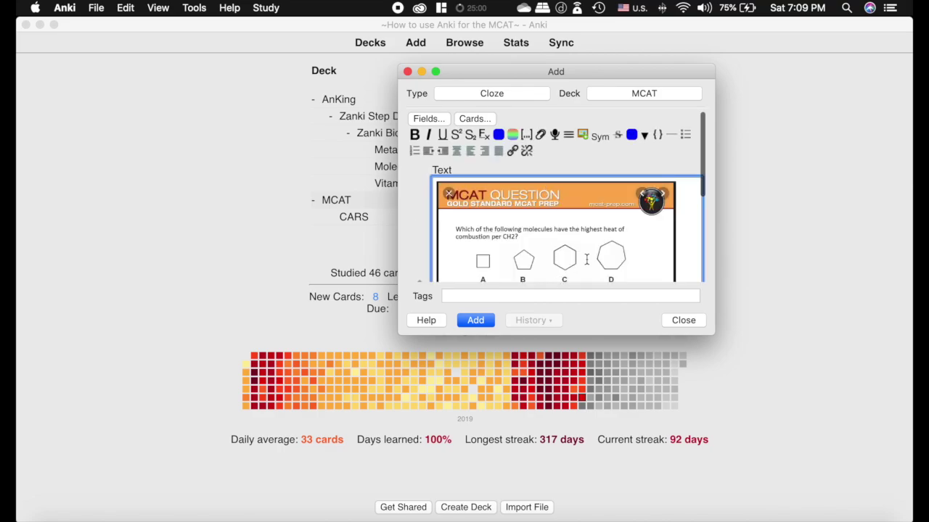
{"action": "scroll", "coordinate": [641, 234], "scroll_direction": "down", "scroll_amount": 5}
{"action": "key", "text": "Return"}
{"action": "type", "text": "Wh"}
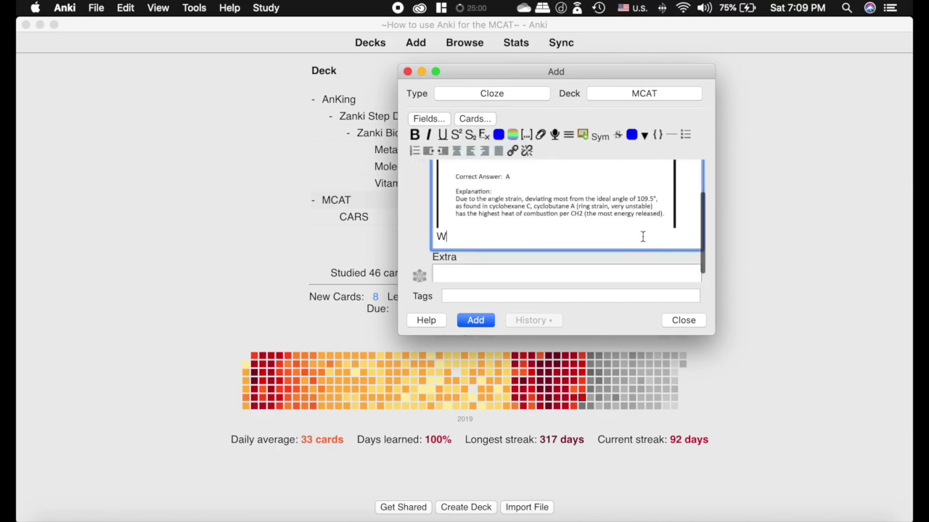
{"action": "key", "text": "BackSpace"}
{"action": "key", "text": "BackSpace"}
{"action": "type", "text": "The answer is"}
{"action": "key", "text": "super+shift+c"}
{"action": "type", "text": "A"}
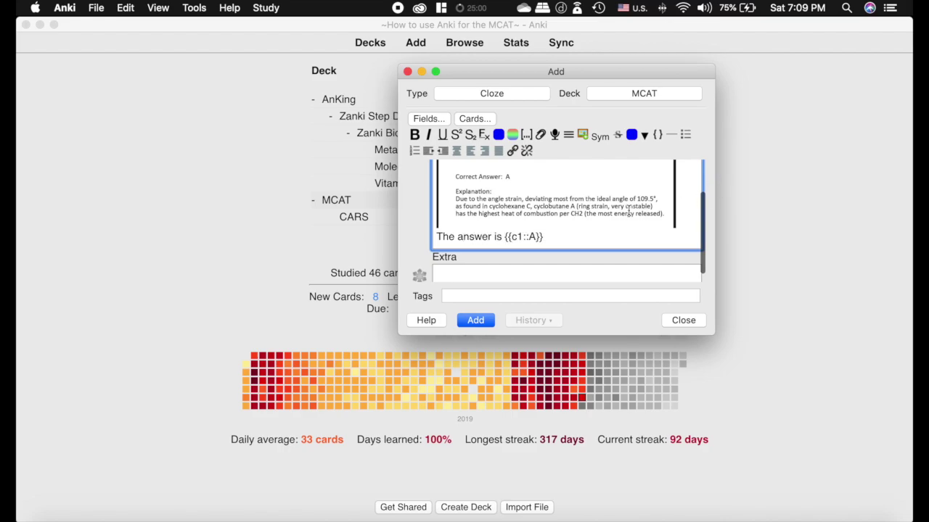
Step: Select and deselect the 'The answer is {{c1::A}}' line in the Text field
{"action": "left_click_drag", "start_coordinate": [574, 234], "coordinate": [408, 236]}
{"action": "left_click", "coordinate": [586, 240]}
{"action": "scroll", "coordinate": [586, 243], "scroll_direction": "up", "scroll_amount": 2}
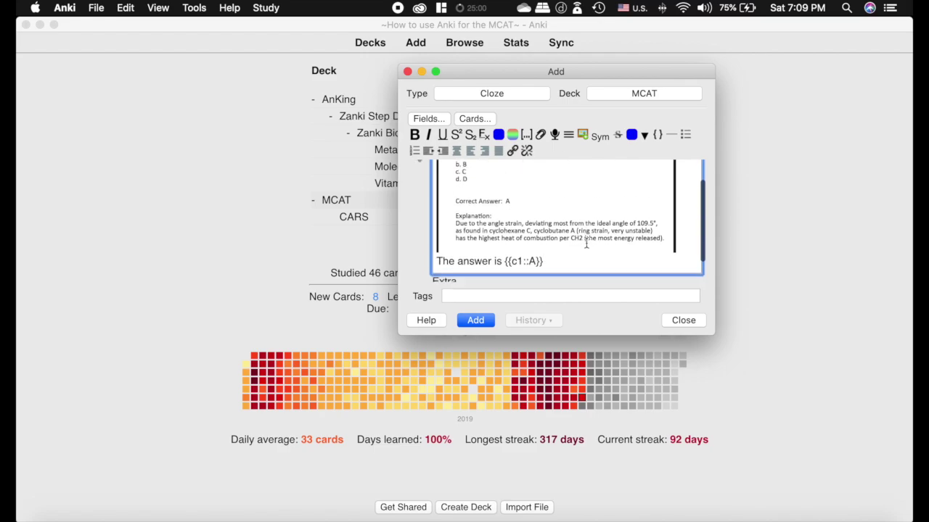
{"action": "left_click_drag", "start_coordinate": [543, 260], "coordinate": [419, 269]}
{"action": "left_click", "coordinate": [420, 269]}
{"action": "scroll", "coordinate": [421, 269], "scroll_direction": "up", "scroll_amount": 1}
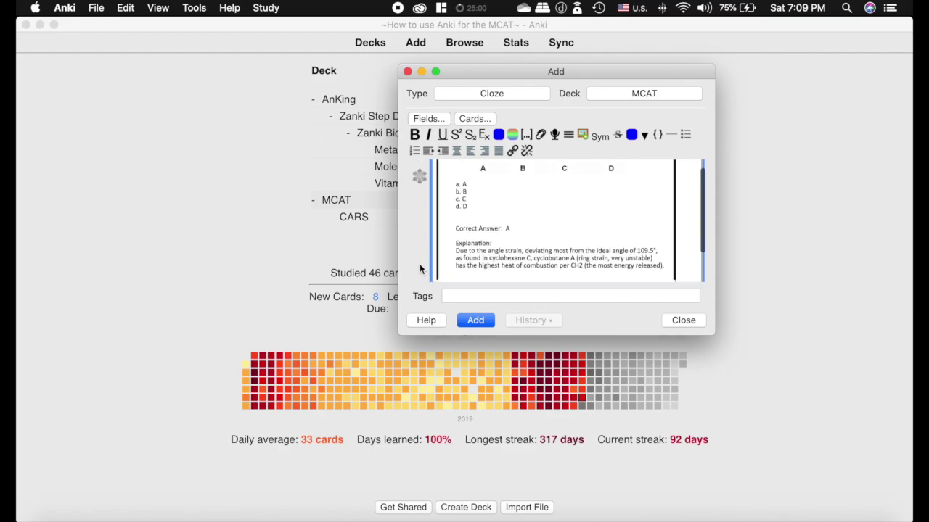
Step: Clear the Text field and paste the question screenshot into Extra instead
{"action": "triple_click", "coordinate": [478, 224]}
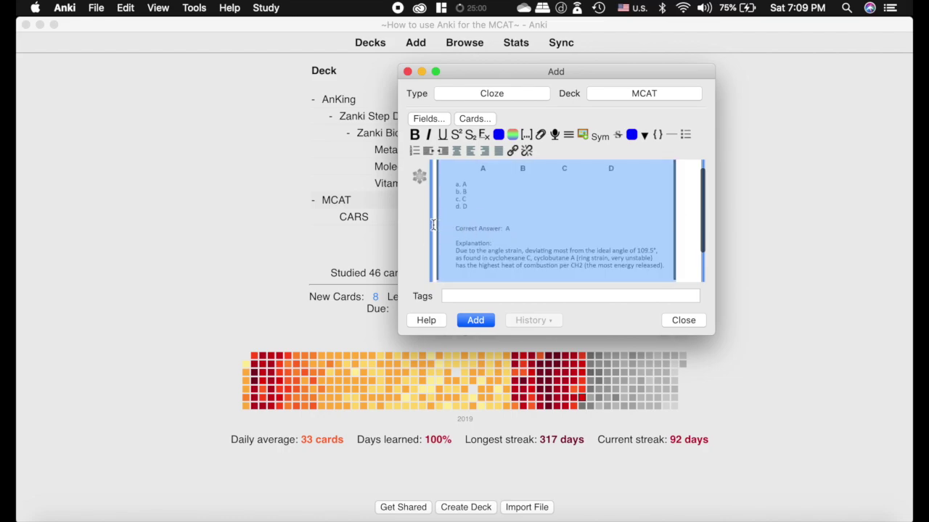
{"action": "key", "text": "BackSpace"}
{"action": "key", "text": "Tab"}
{"action": "key", "text": "super+v"}
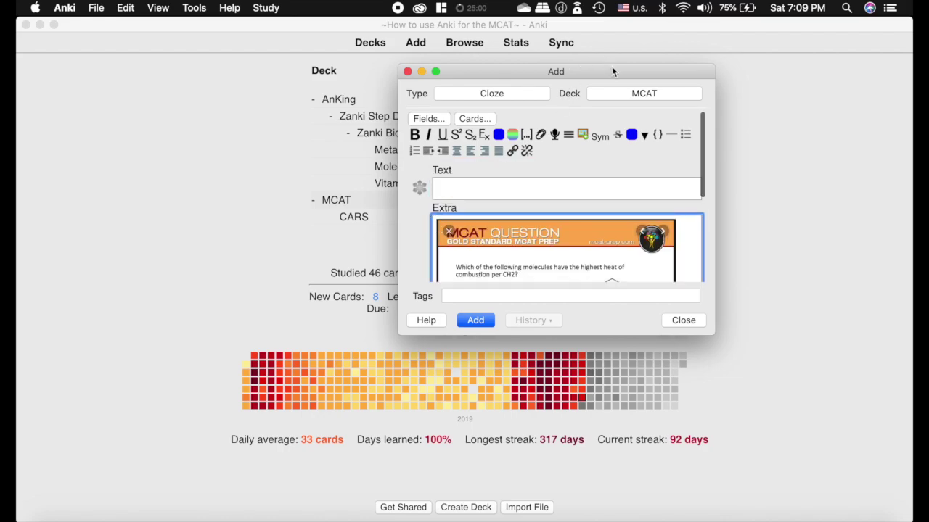
Step: Enlarge the Add window, enter 'The ideal angle is {{c1::109}}', and pin the Extra field
{"action": "left_click_drag", "start_coordinate": [611, 71], "coordinate": [539, 31]}
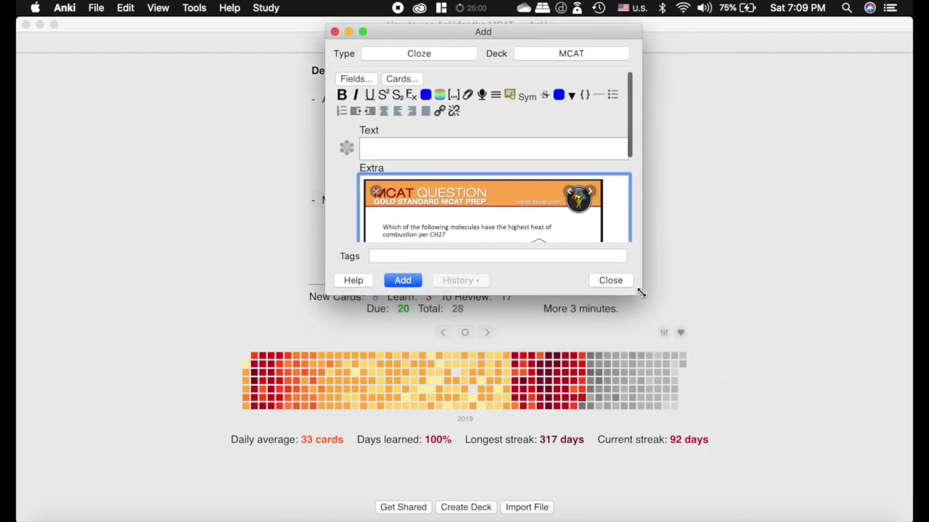
{"action": "left_click_drag", "start_coordinate": [641, 293], "coordinate": [852, 469]}
{"action": "left_click", "coordinate": [378, 117]}
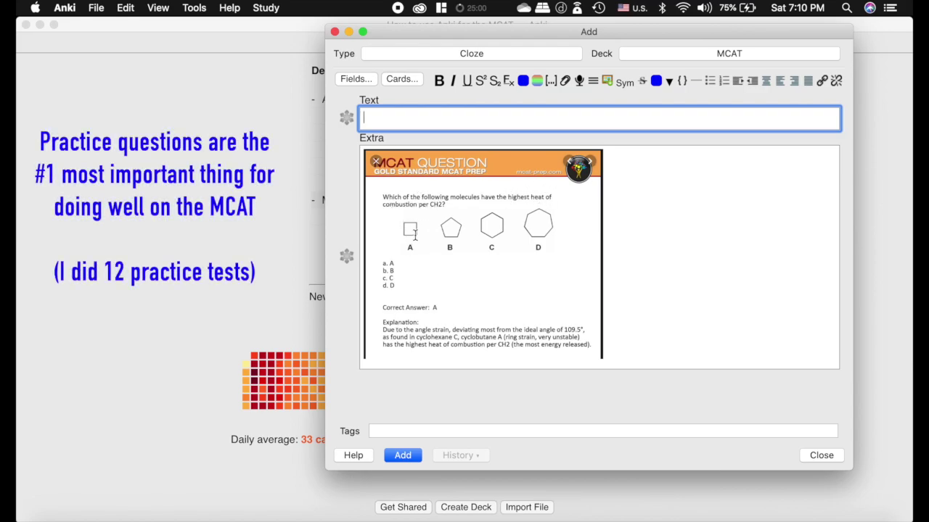
{"action": "type", "text": "The"}
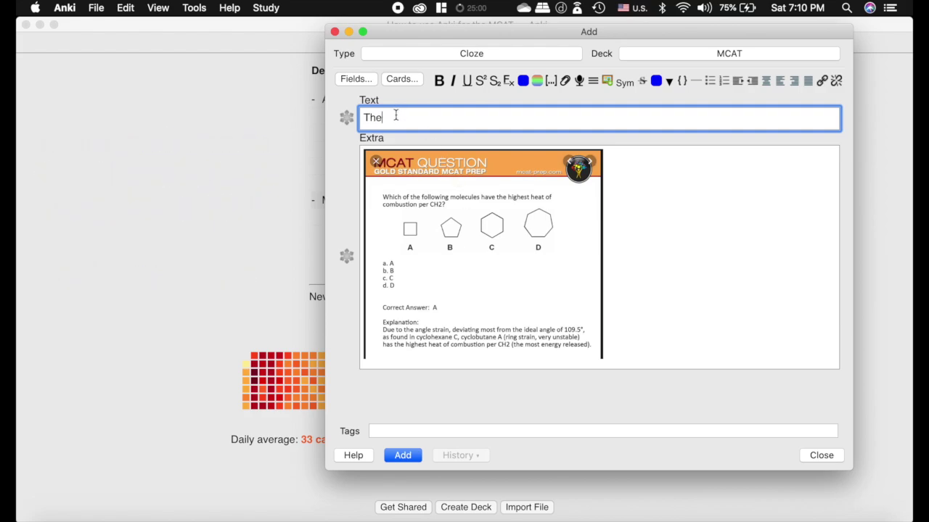
{"action": "type", "text": " ideal angle"}
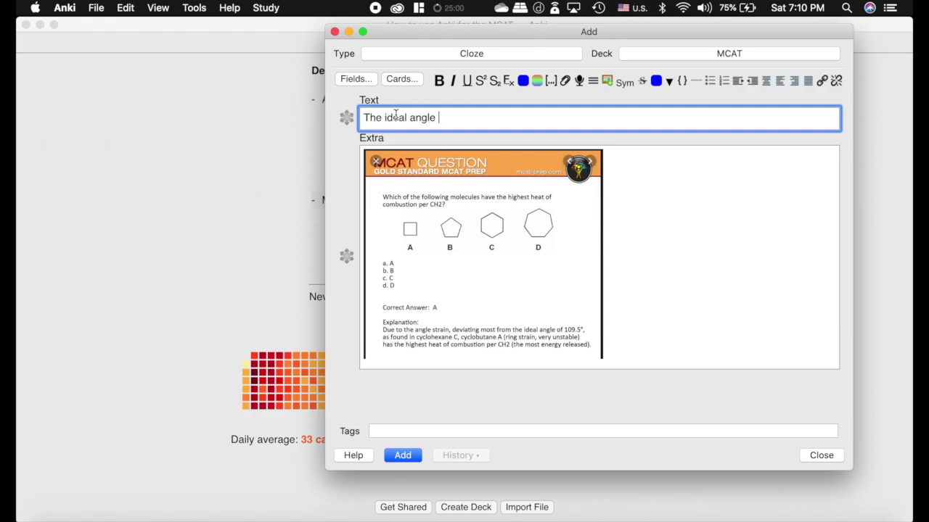
{"action": "type", "text": " is"}
{"action": "key", "text": "super+shift+c"}
{"action": "type", "text": "109"}
{"action": "left_click", "coordinate": [511, 116]}
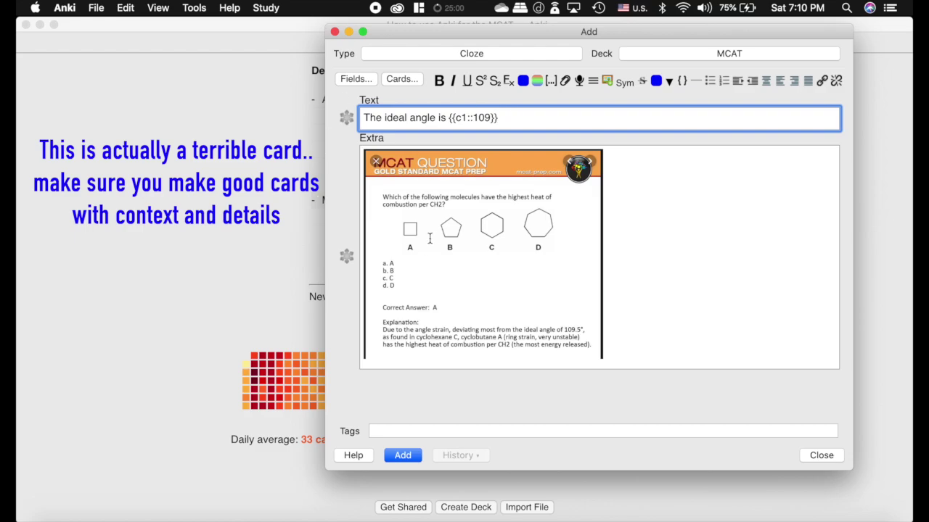
{"action": "left_click", "coordinate": [346, 259]}
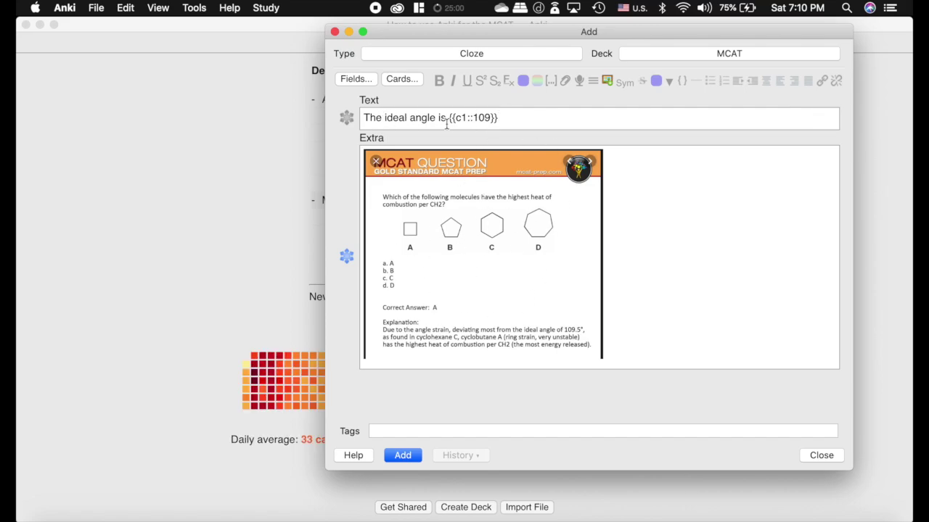
Step: Add the 109 cloze card, then type placeholder text into the new note's Text field
{"action": "left_click", "coordinate": [404, 455]}
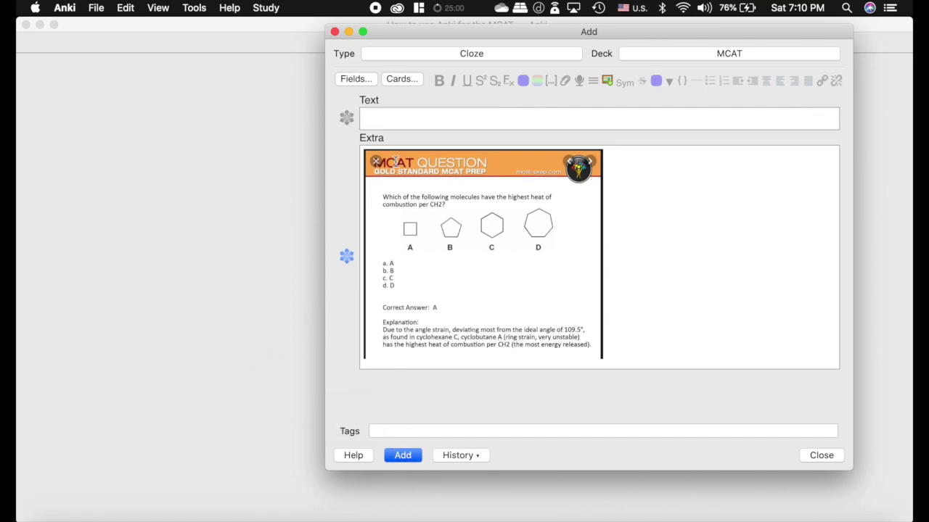
{"action": "left_click", "coordinate": [373, 118]}
{"action": "type", "text": "asdfasdfas"}
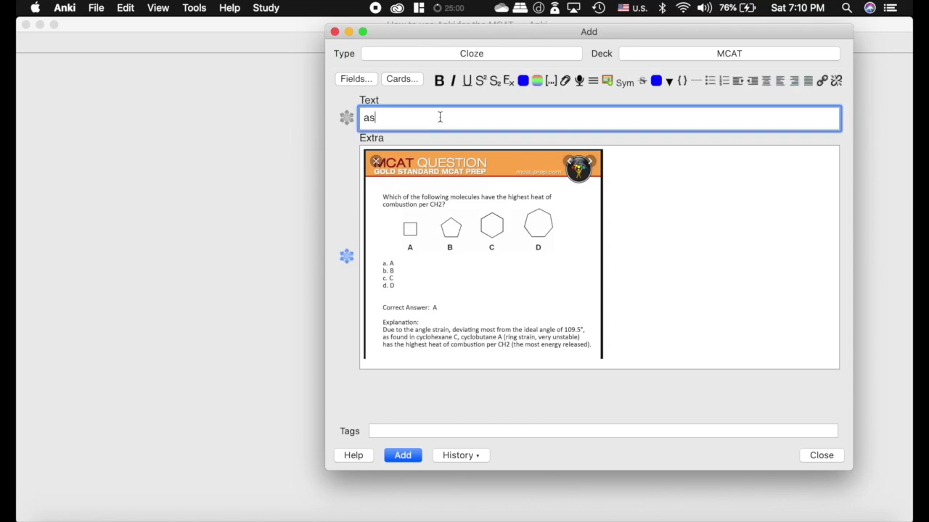
Step: Decline adding the cloze-less note and close the Add window, discarding its input
{"action": "left_click", "coordinate": [408, 455]}
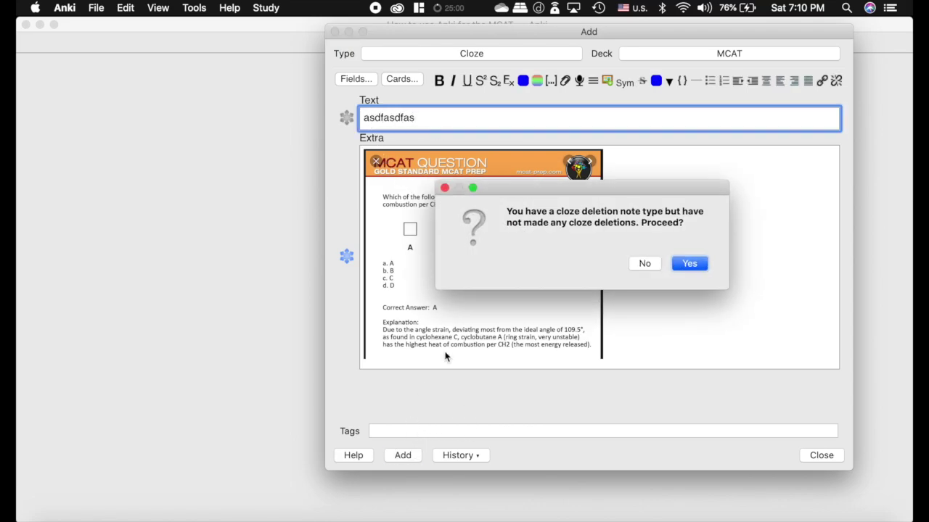
{"action": "left_click", "coordinate": [644, 264]}
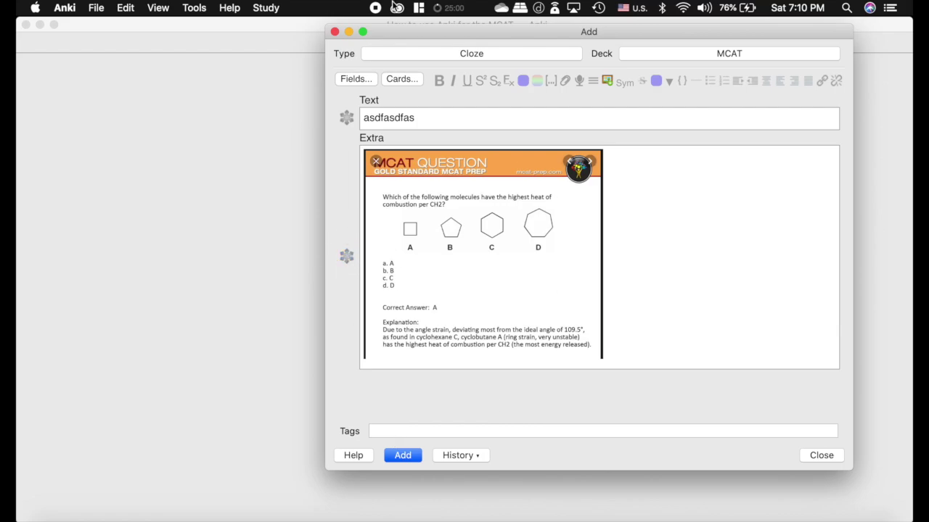
{"action": "left_click", "coordinate": [335, 32]}
{"action": "left_click", "coordinate": [657, 264]}
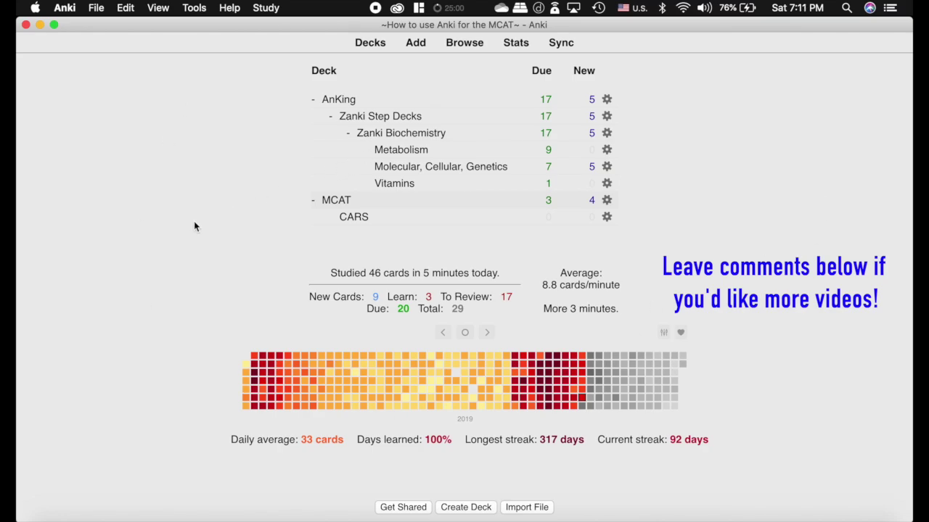
Step: Switch to Chrome's r/Mcat subreddit tab and scroll through its post feed
{"action": "key", "text": "ctrl+Right"}
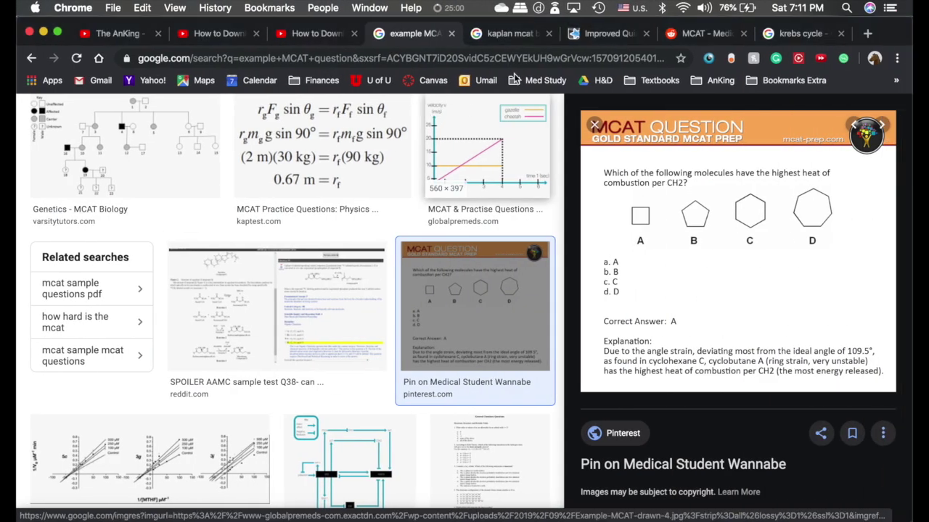
{"action": "left_click", "coordinate": [699, 37]}
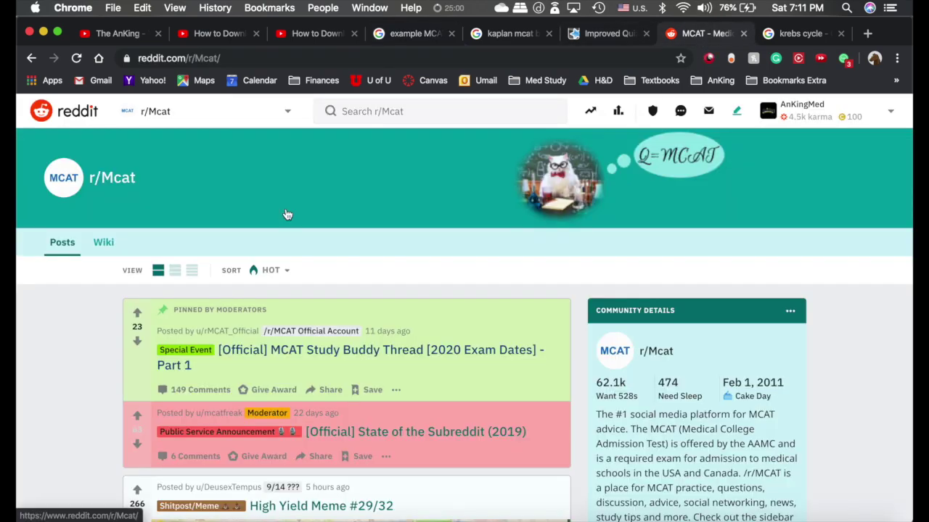
{"action": "scroll", "coordinate": [99, 382], "scroll_direction": "down", "scroll_amount": 1}
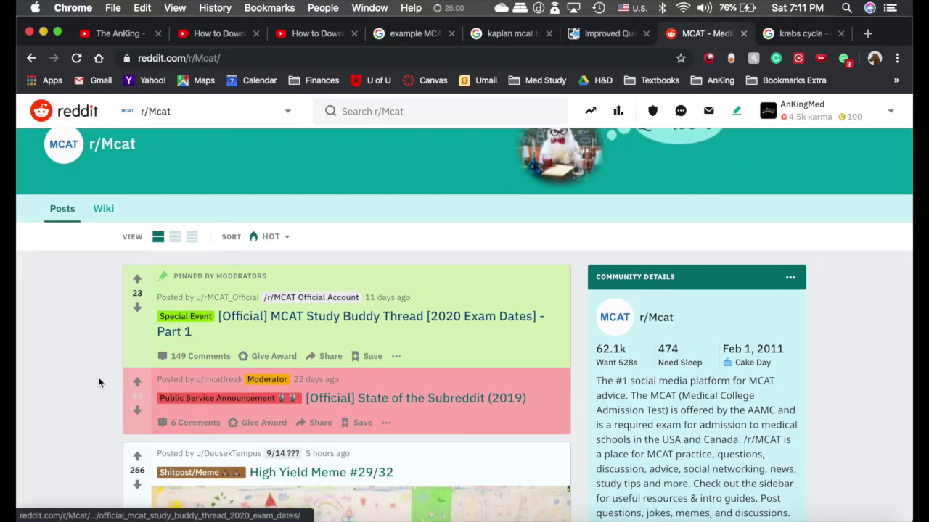
{"action": "scroll", "coordinate": [100, 382], "scroll_direction": "down", "scroll_amount": 10}
{"action": "scroll", "coordinate": [99, 382], "scroll_direction": "up", "scroll_amount": 10}
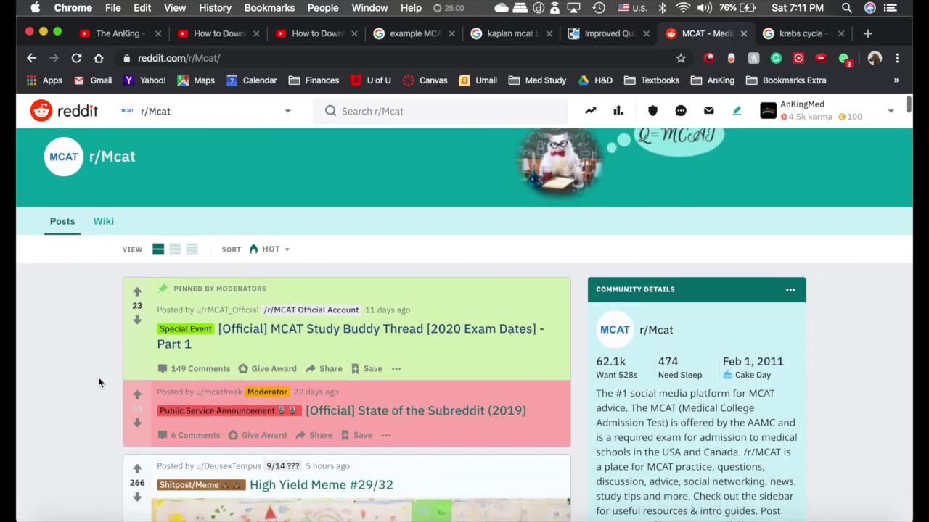
{"action": "scroll", "coordinate": [99, 383], "scroll_direction": "down", "scroll_amount": 2}
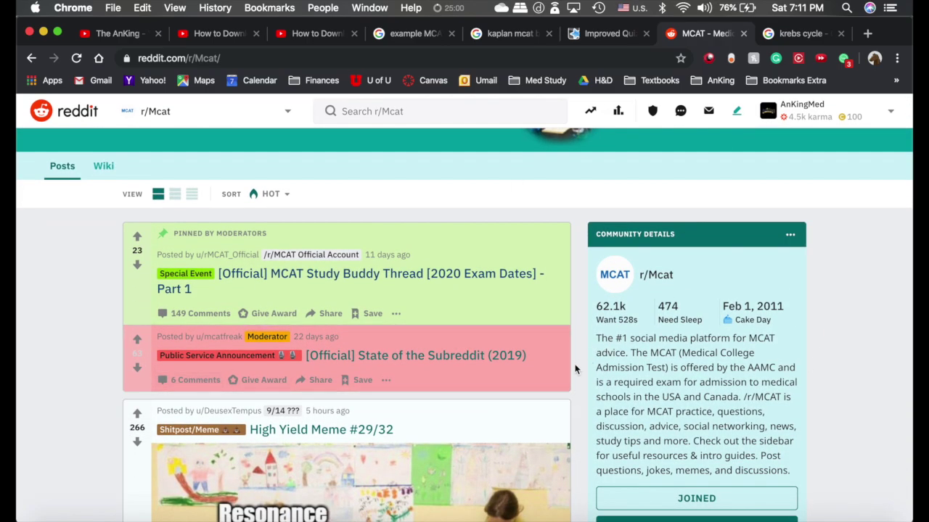
{"action": "scroll", "coordinate": [574, 370], "scroll_direction": "down", "scroll_amount": 15}
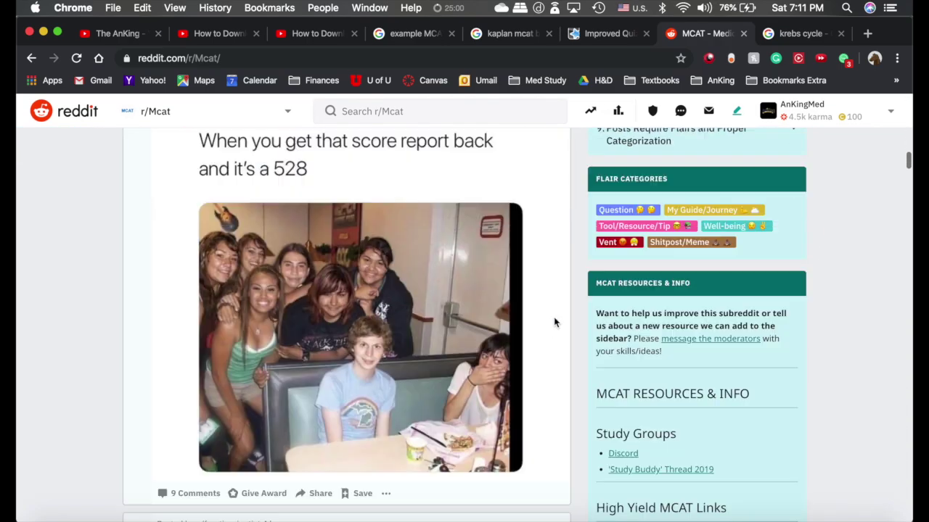
{"action": "scroll", "coordinate": [139, 199], "scroll_direction": "up", "scroll_amount": 15}
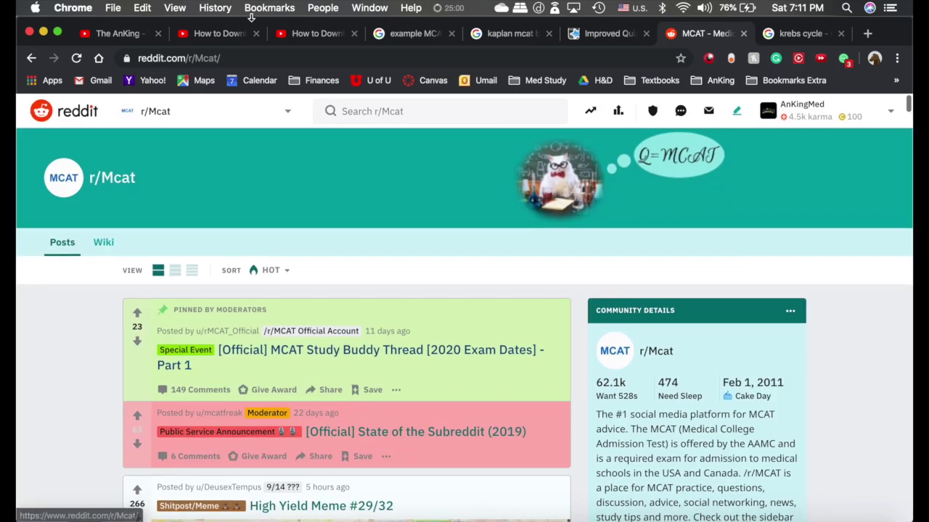
Step: Switch to the YouTube 'How to Download Anki' video tab
{"action": "left_click", "coordinate": [200, 35]}
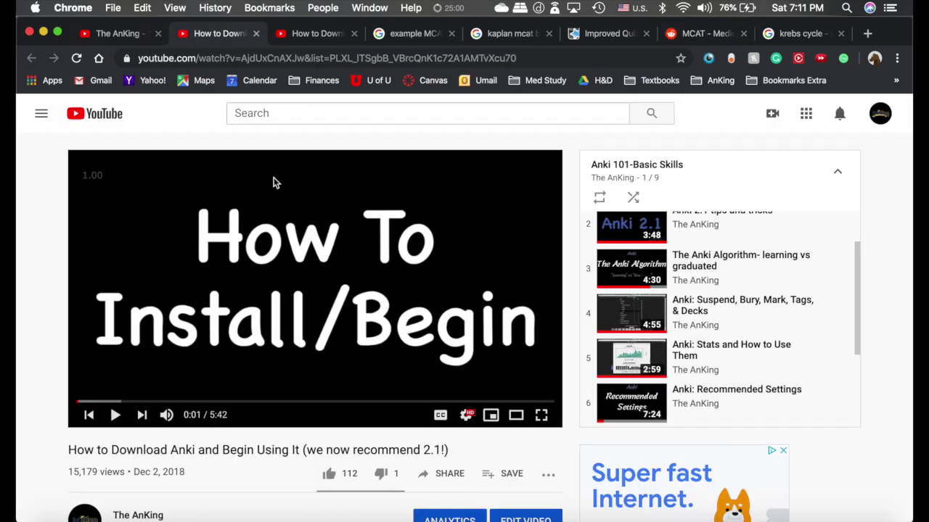